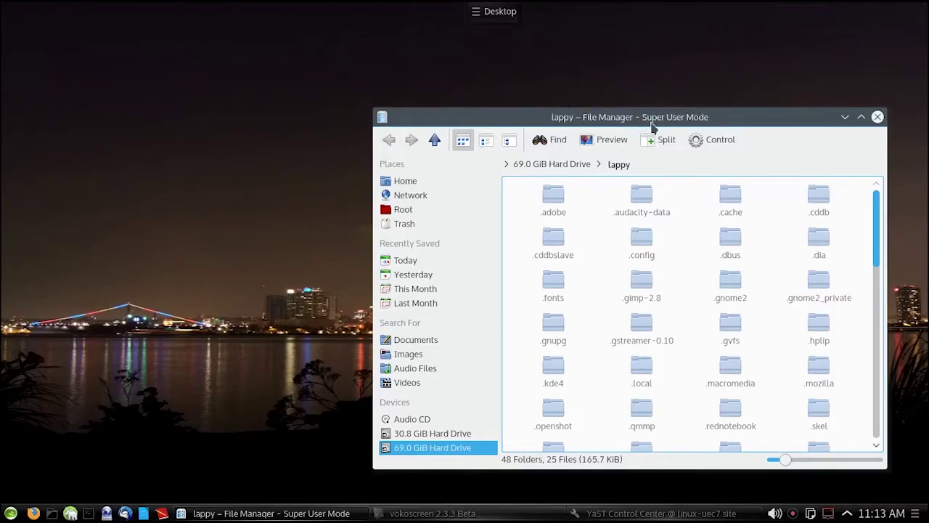
# Browse from Root into /etc and open the hosts file in Kate
pyautogui.click(399, 211)
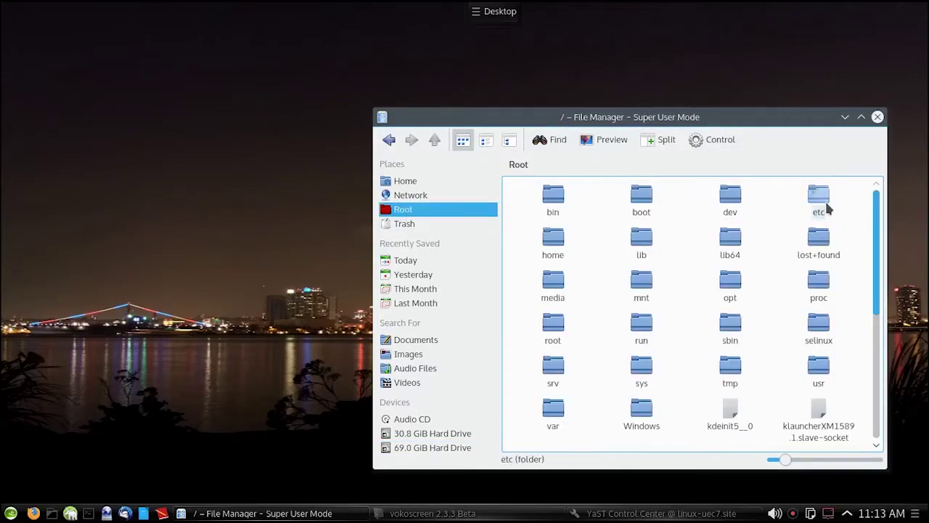
pyautogui.click(819, 197)
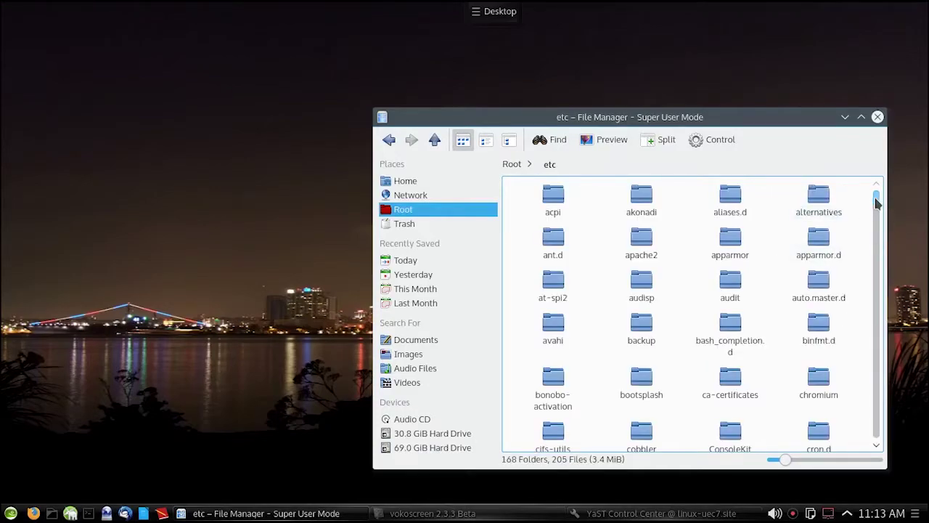
pyautogui.moveTo(877, 203); pyautogui.dragTo(879, 350)
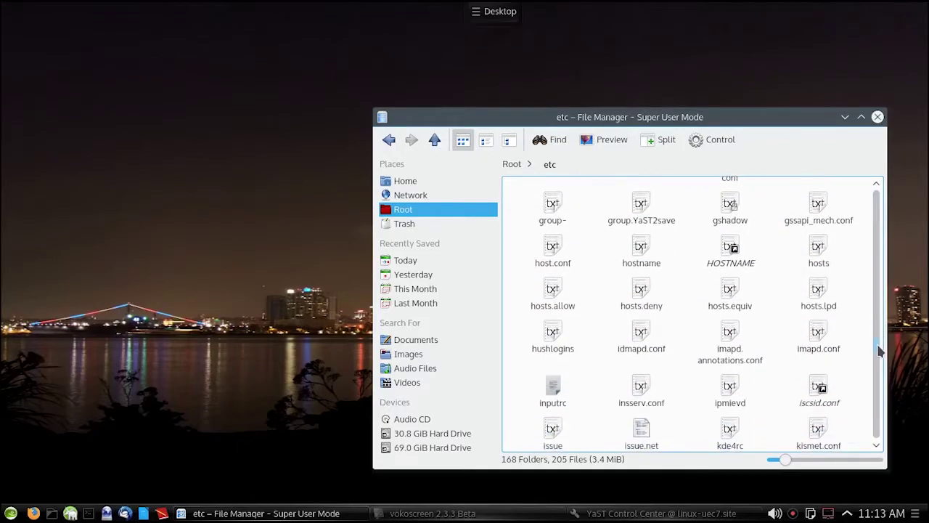
pyautogui.click(816, 262)
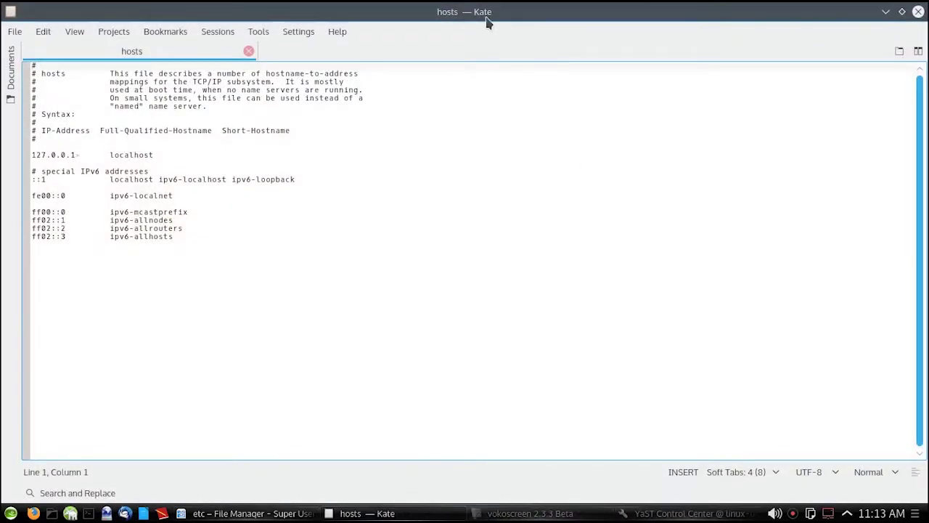
# Add the line '192.168.0.100<Tab>linux-rwn3' on the blank line after ff02::3
pyautogui.moveTo(490, 16); pyautogui.dragTo(412, 94)
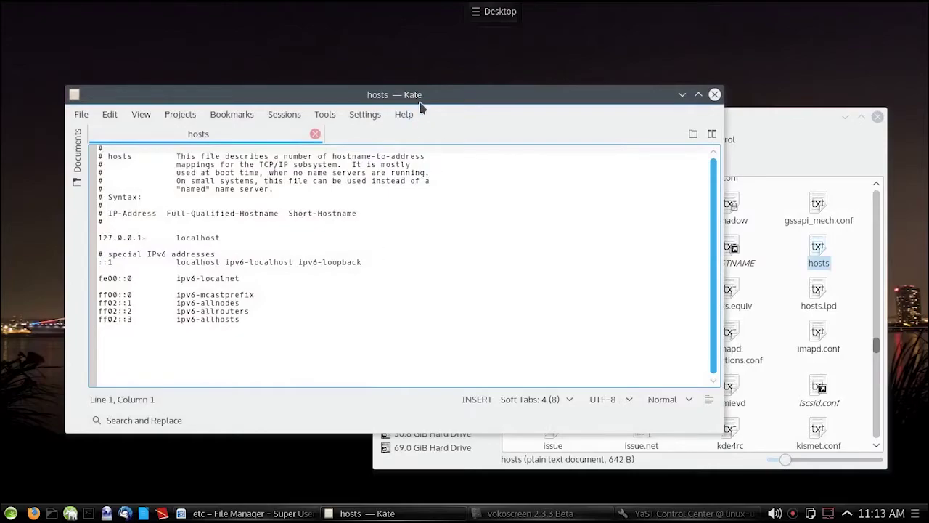
pyautogui.click(101, 332)
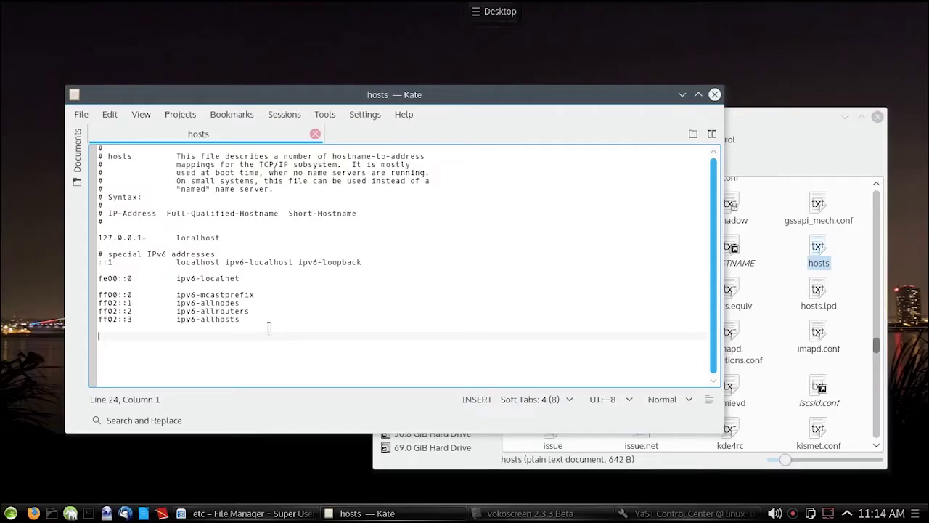
pyautogui.write('192')
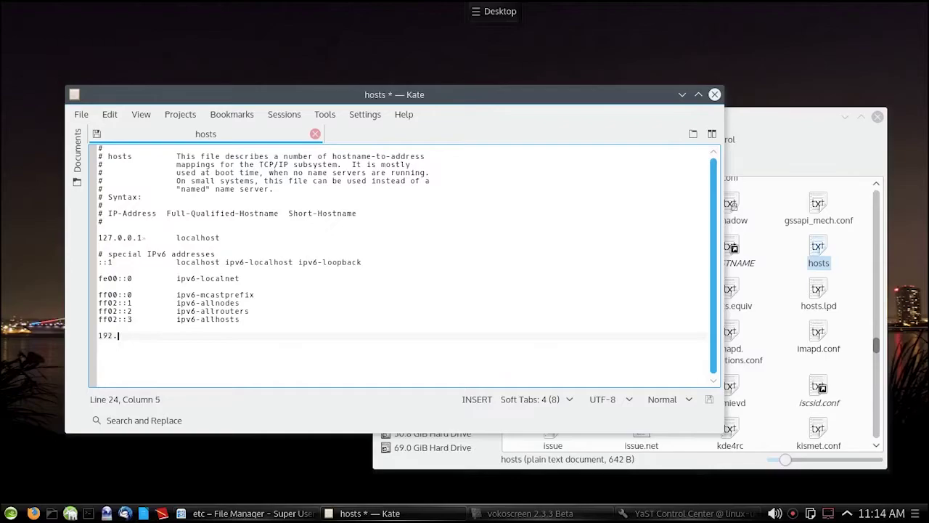
pyautogui.write('.168.0.100')
pyautogui.press('Tab')
pyautogui.write('linux-rw')
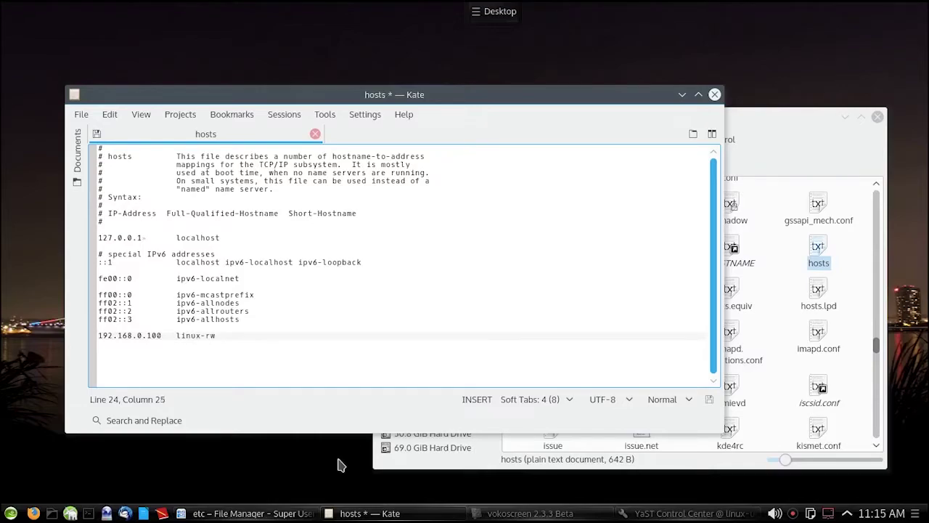
pyautogui.write('n3')
# Save the edited hosts file and close Kate
pyautogui.click(81, 115)
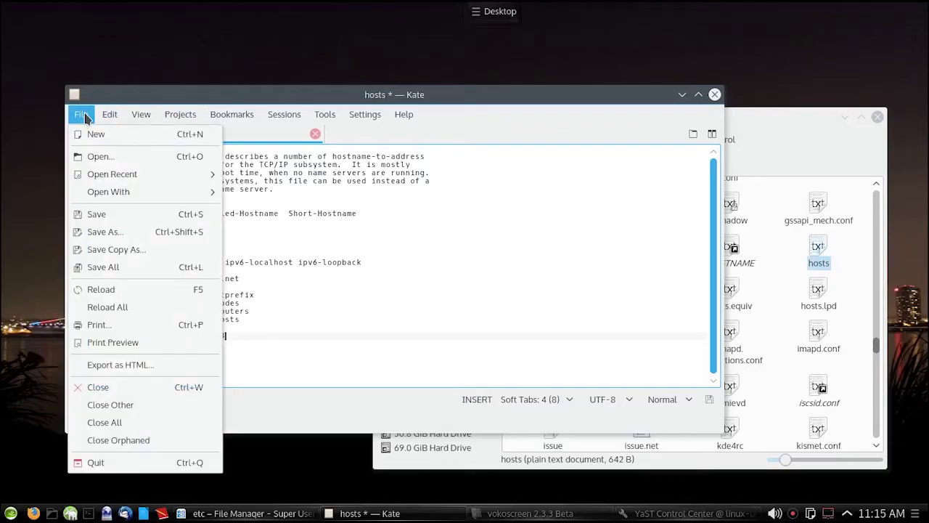
pyautogui.click(83, 213)
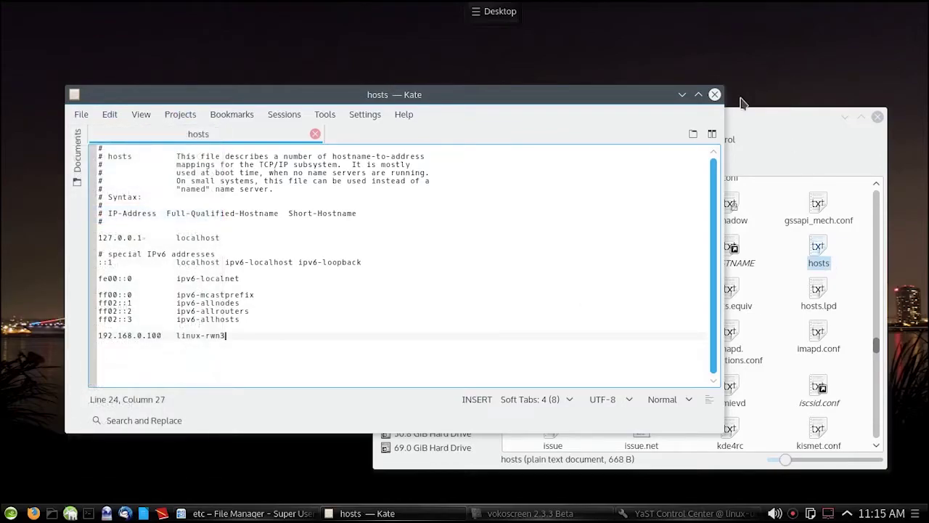
pyautogui.click(715, 95)
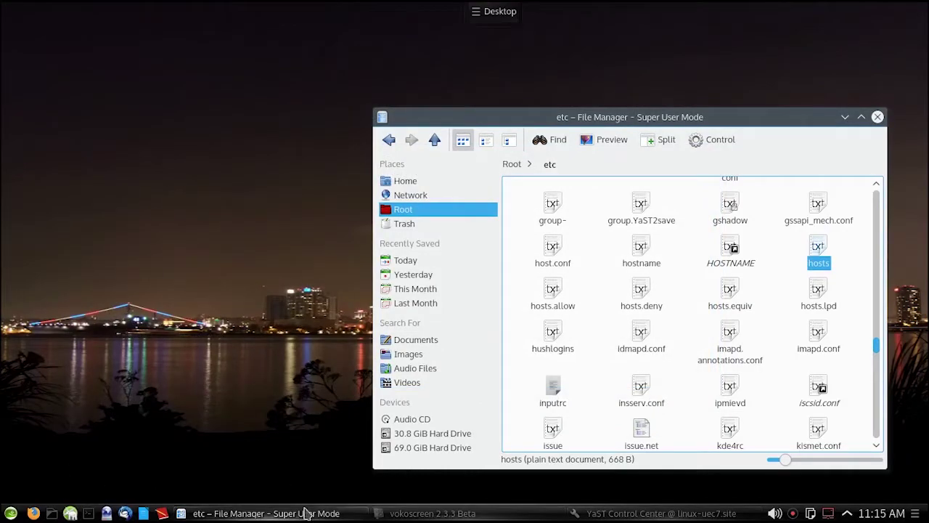
# Launch YaST's NFS Client, tick Open Port in Firewall under NFS Settings, return to NFS Shares
pyautogui.click(604, 515)
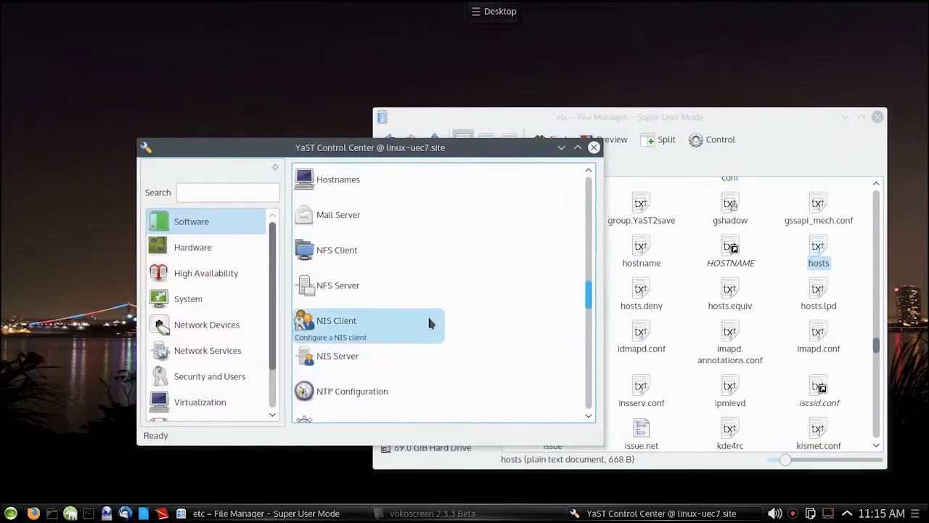
pyautogui.click(350, 258)
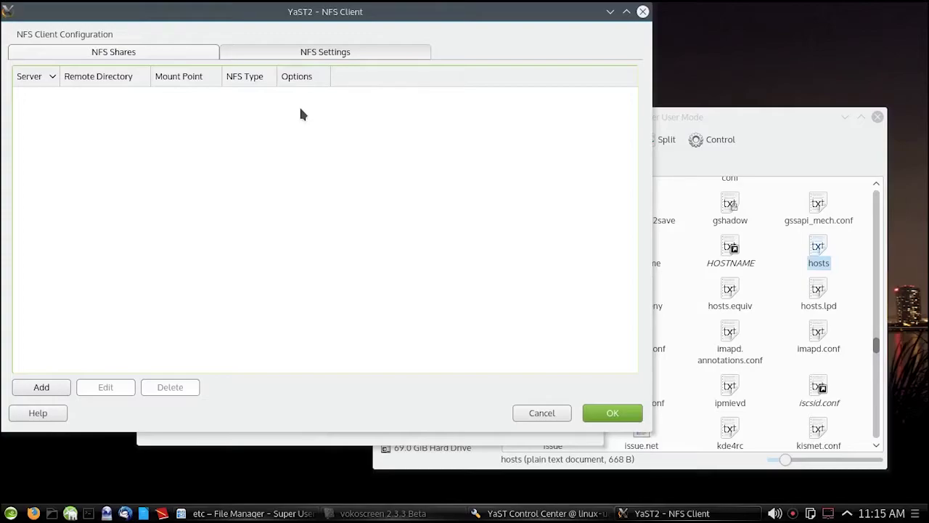
pyautogui.click(316, 52)
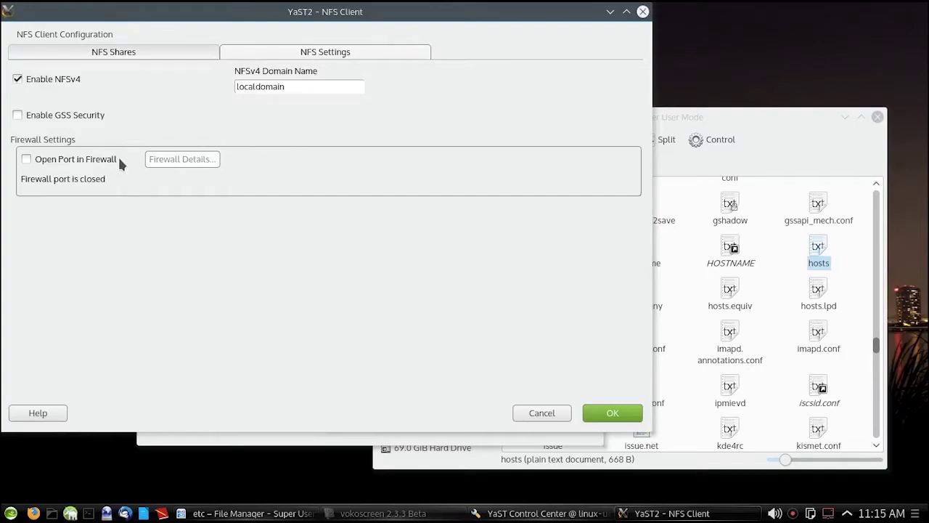
pyautogui.click(26, 160)
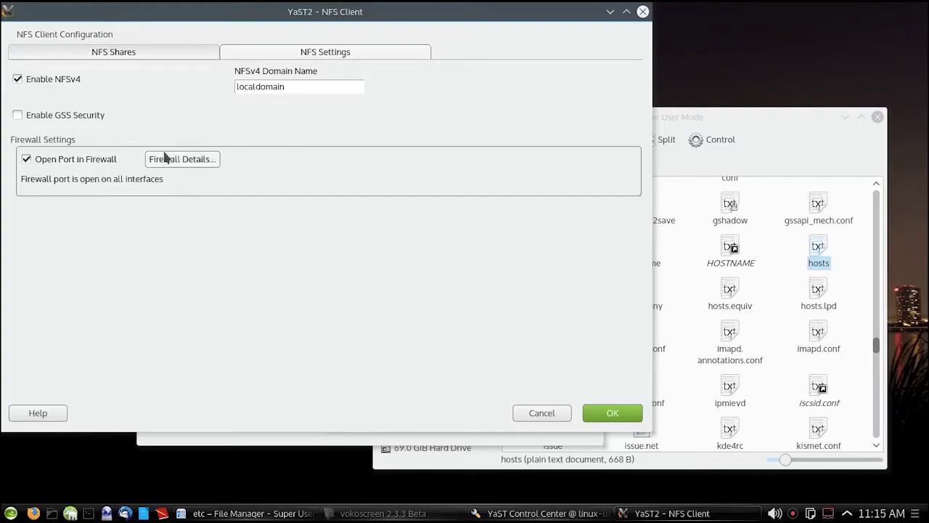
pyautogui.click(113, 55)
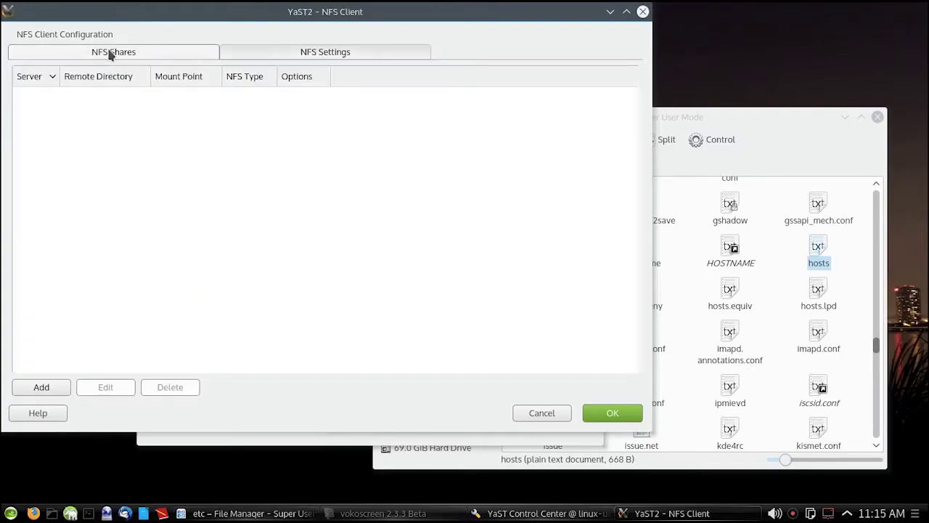
# Add a share with server linux-rwn3 and remote directory /Windows/sde after the server scan finds nothing
pyautogui.click(40, 388)
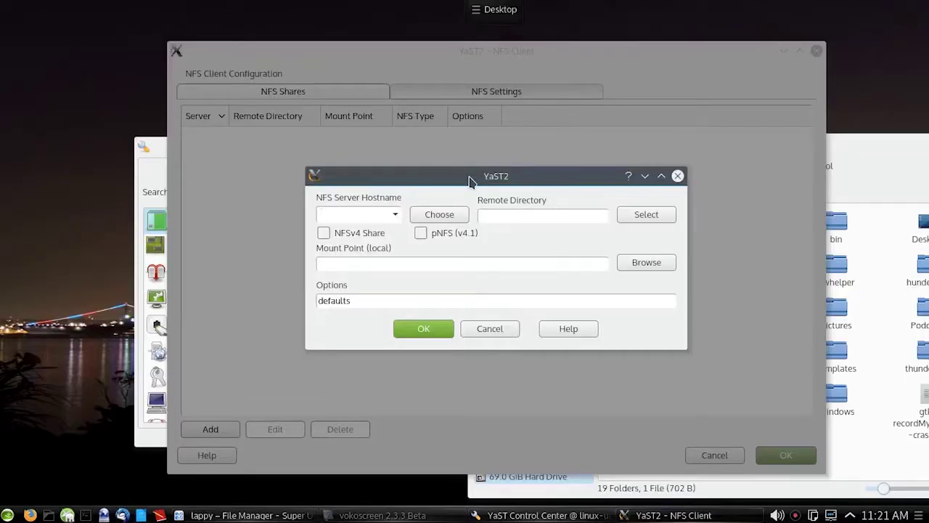
pyautogui.click(439, 214)
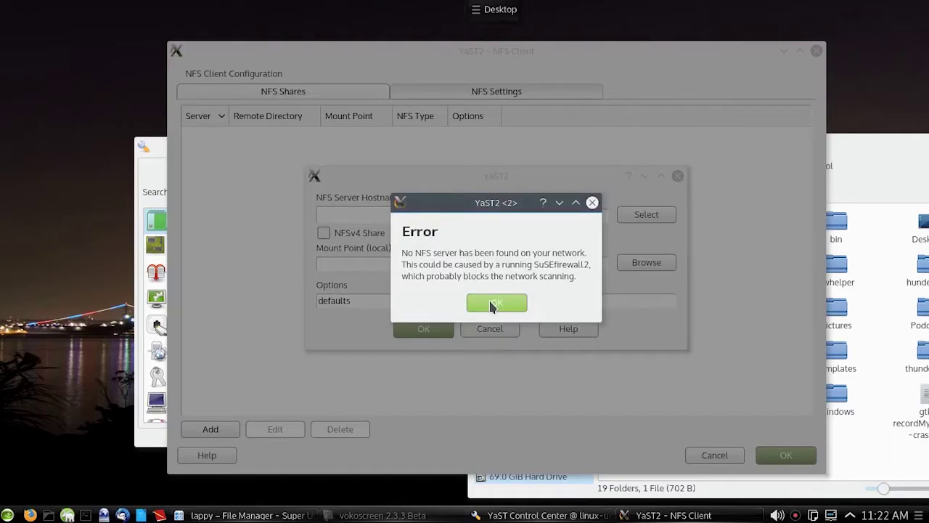
pyautogui.click(492, 305)
pyautogui.click(355, 214)
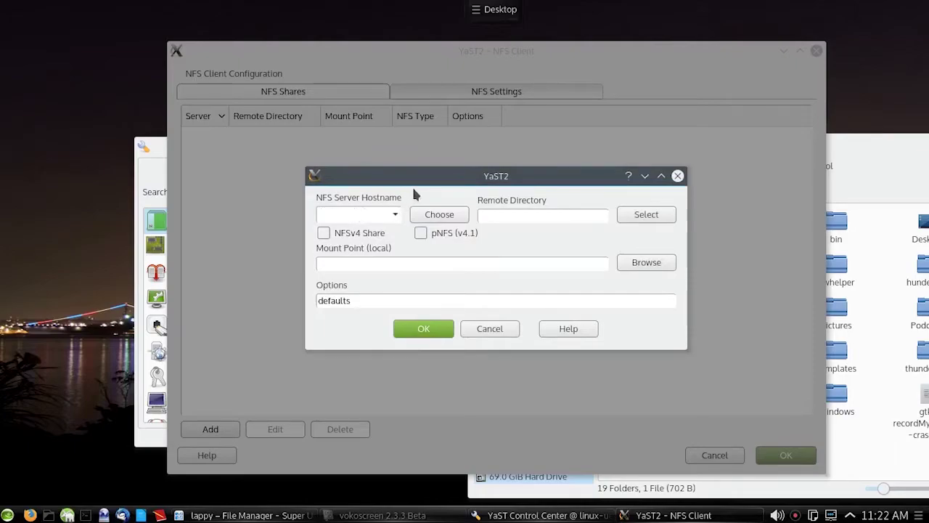
pyautogui.write('linux-rwn3')
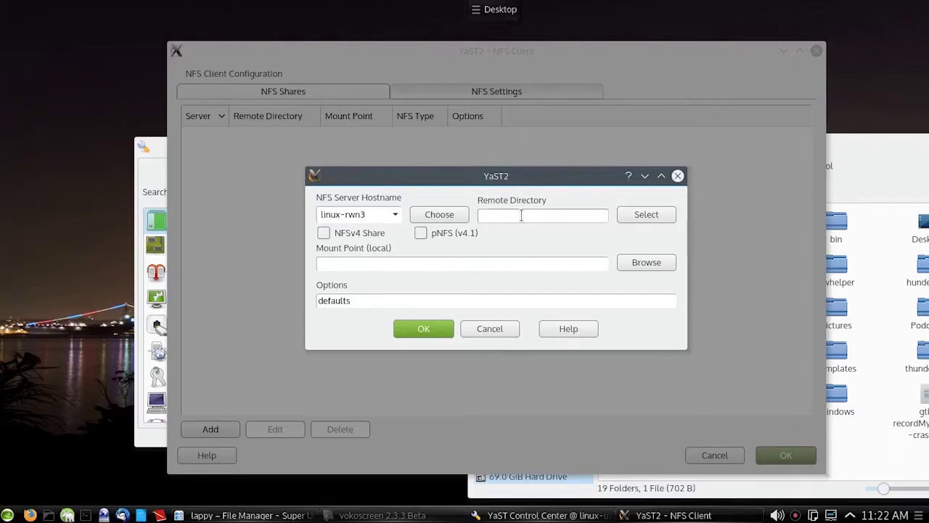
pyautogui.click(654, 214)
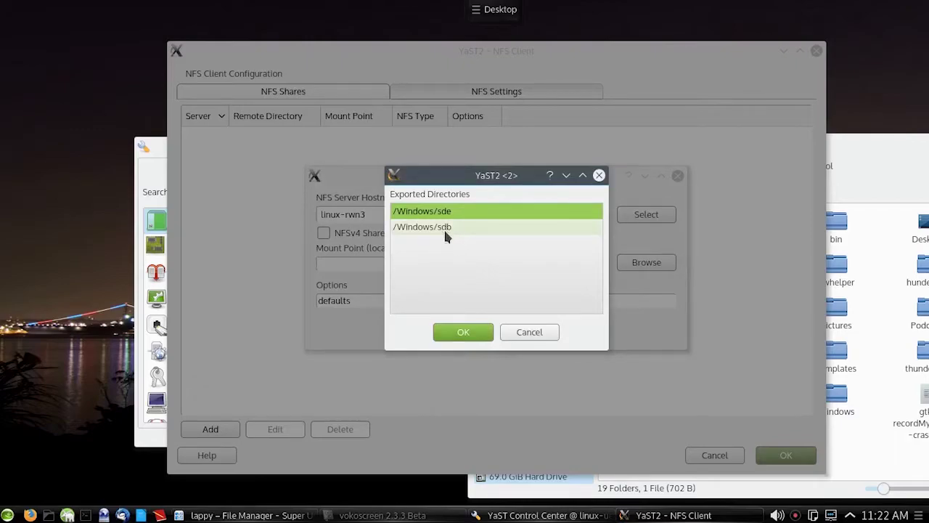
pyautogui.click(465, 331)
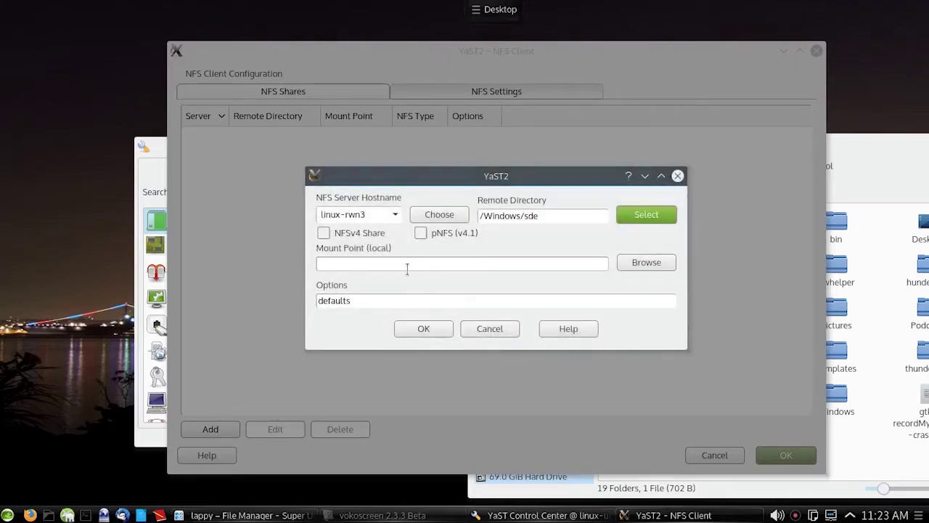
pyautogui.click(328, 262)
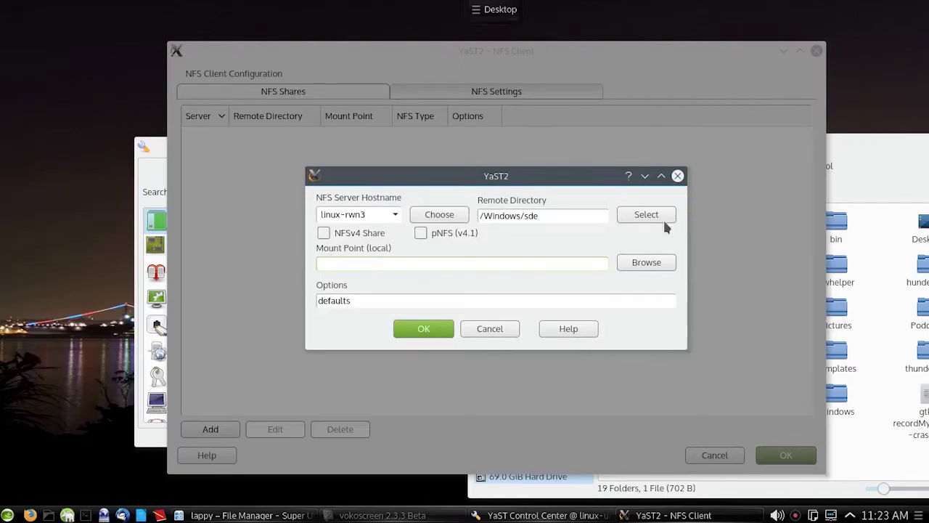
# Bring Dolphin forward, centre it, and navigate to the user's home folder
pyautogui.click(870, 143)
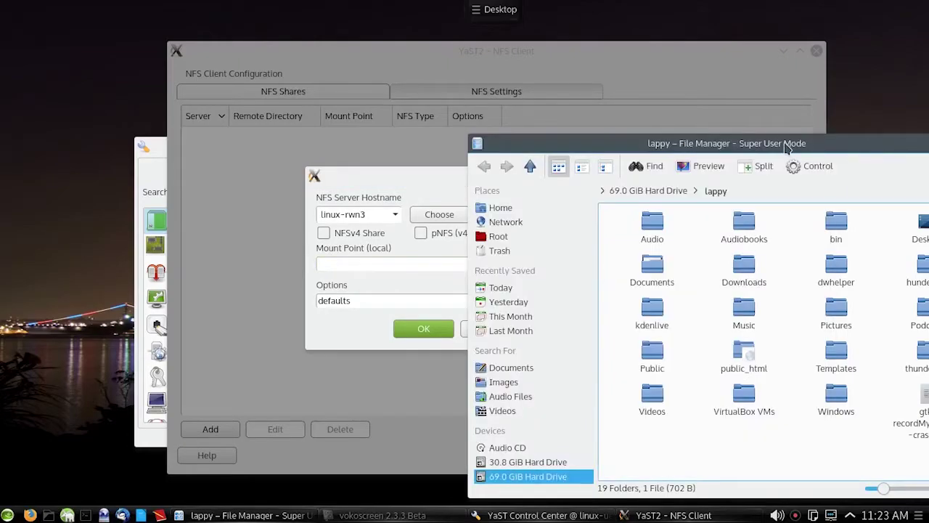
pyautogui.moveTo(788, 146); pyautogui.dragTo(637, 91)
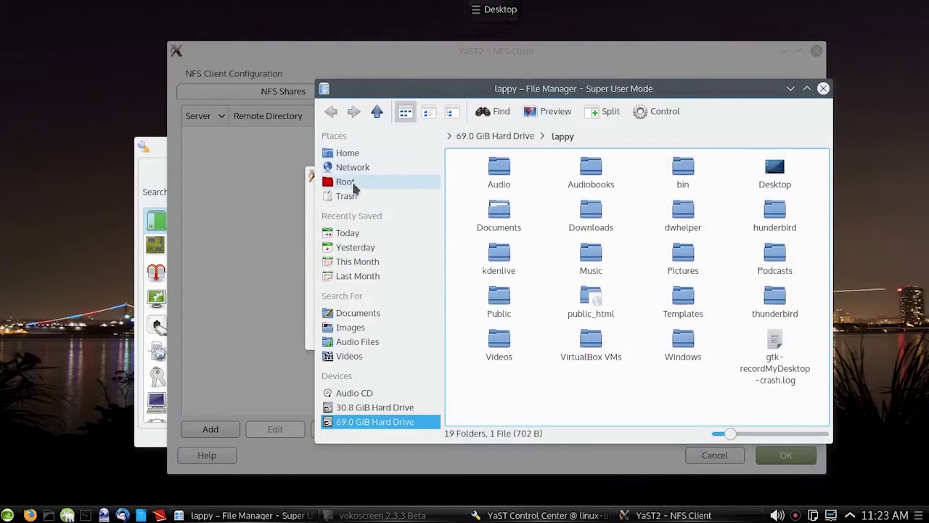
pyautogui.click(350, 183)
pyautogui.click(499, 226)
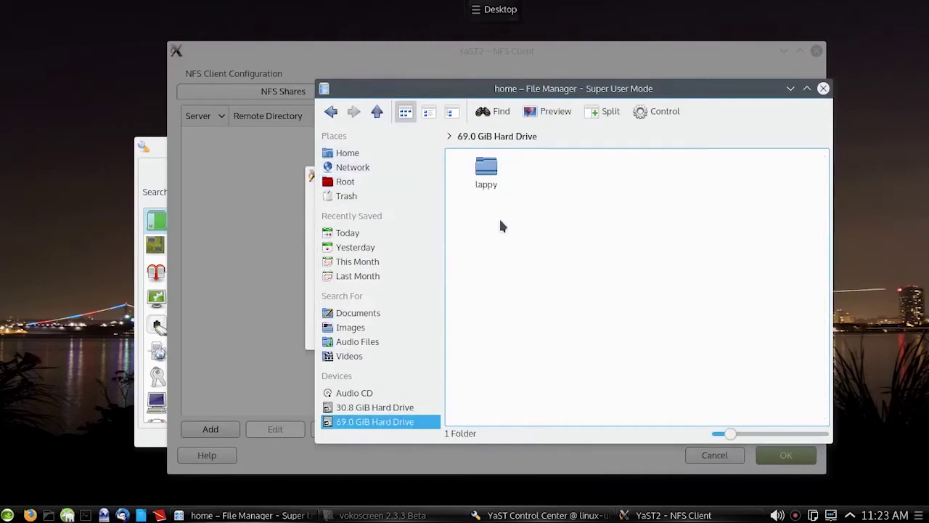
pyautogui.click(488, 187)
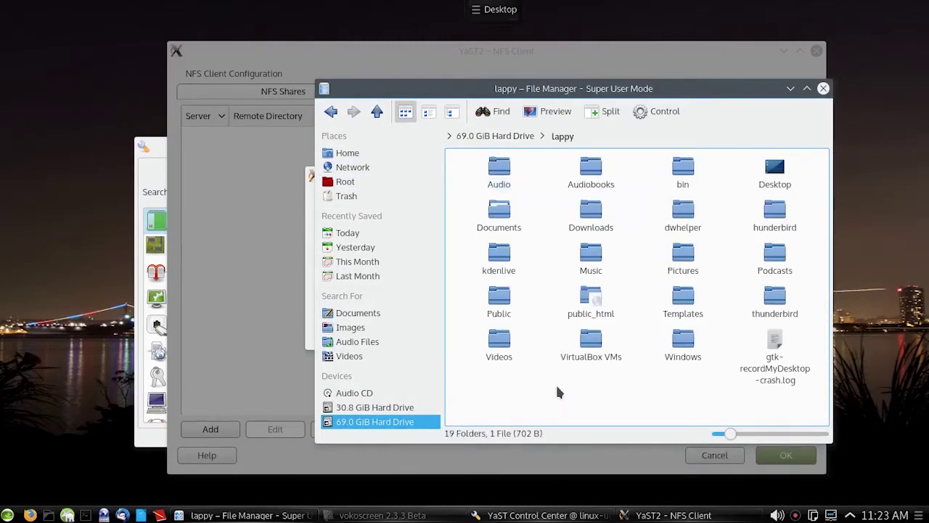
# Review the Windows folder's permissions, leaving 'Apply changes to all subfolders' unticked, and close them
pyautogui.rightClick(686, 362)
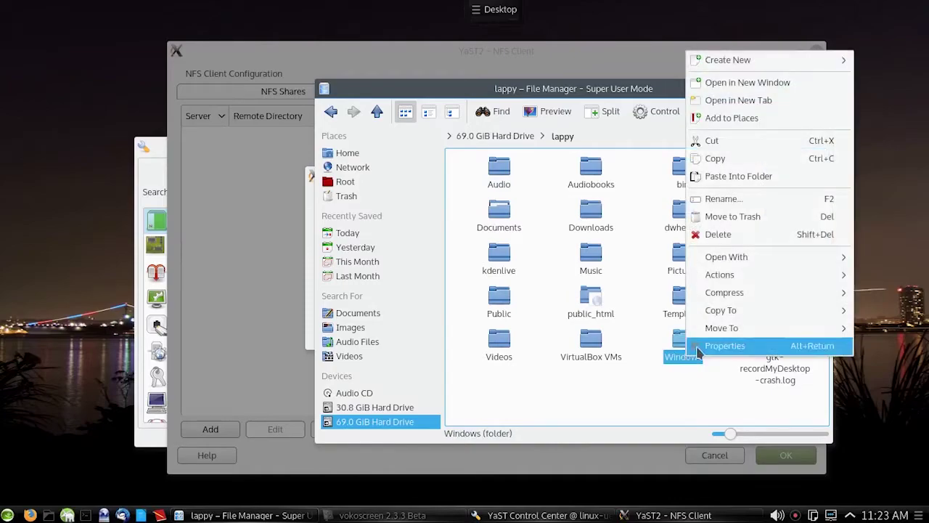
pyautogui.click(703, 346)
pyautogui.click(506, 120)
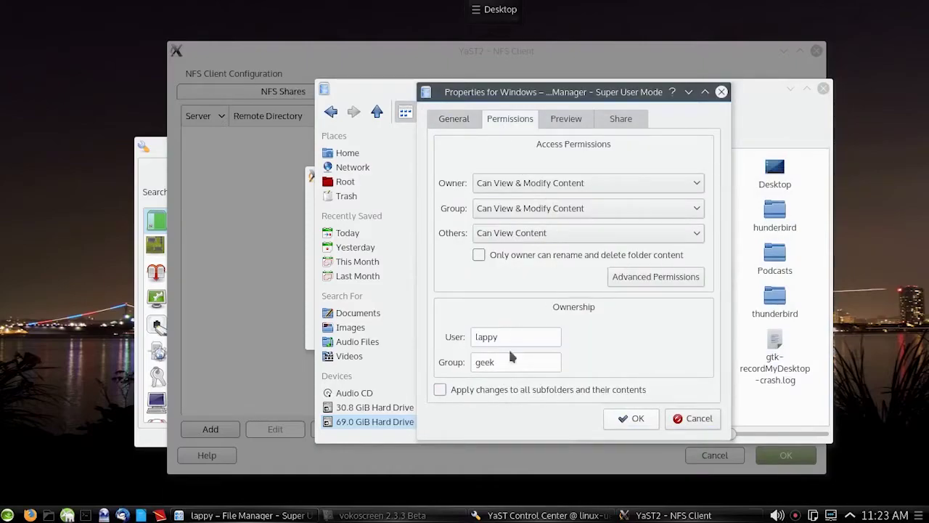
pyautogui.click(439, 389)
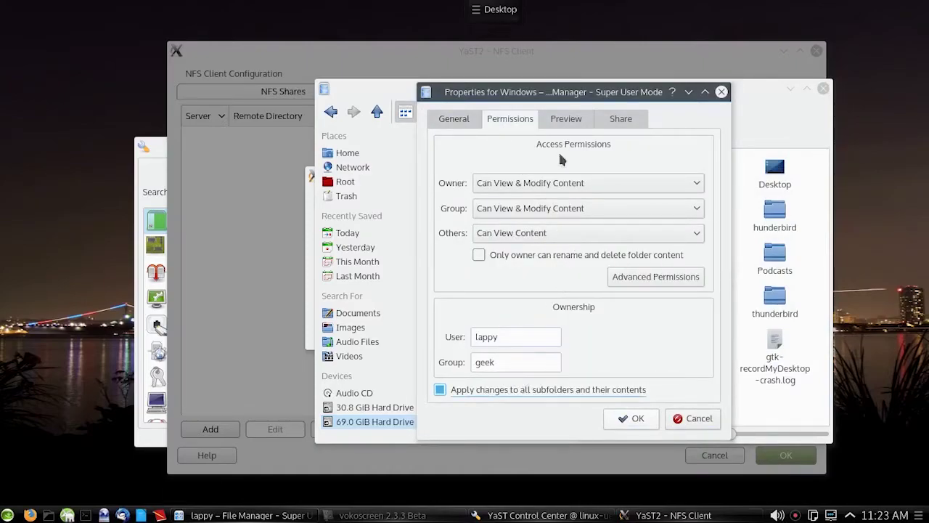
pyautogui.click(499, 392)
pyautogui.click(630, 423)
# Inside the Windows folder, create a new folder named sde
pyautogui.click(688, 351)
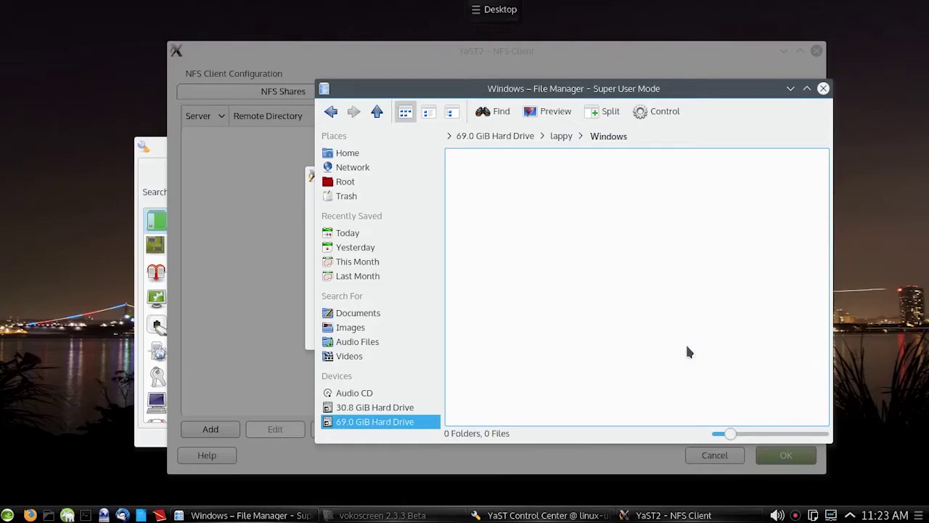
pyautogui.rightClick(506, 204)
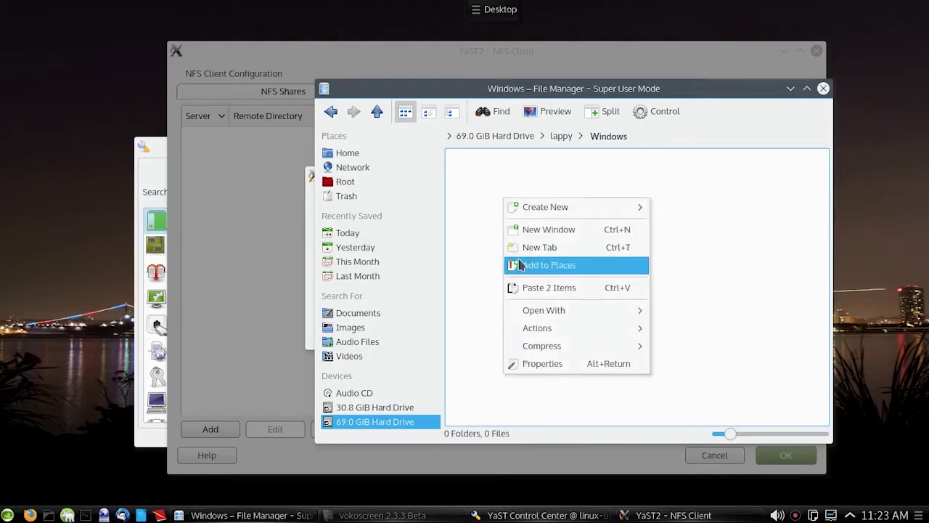
pyautogui.moveTo(580, 208)
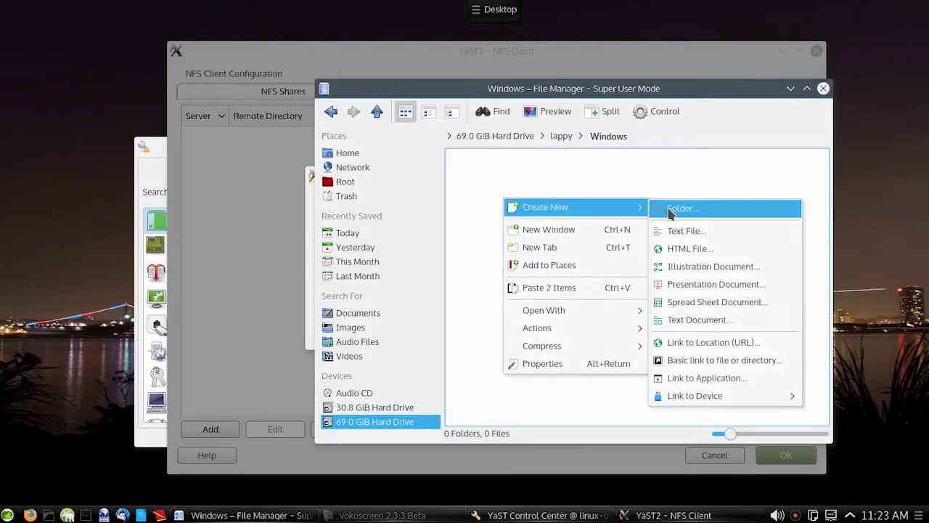
pyautogui.click(669, 209)
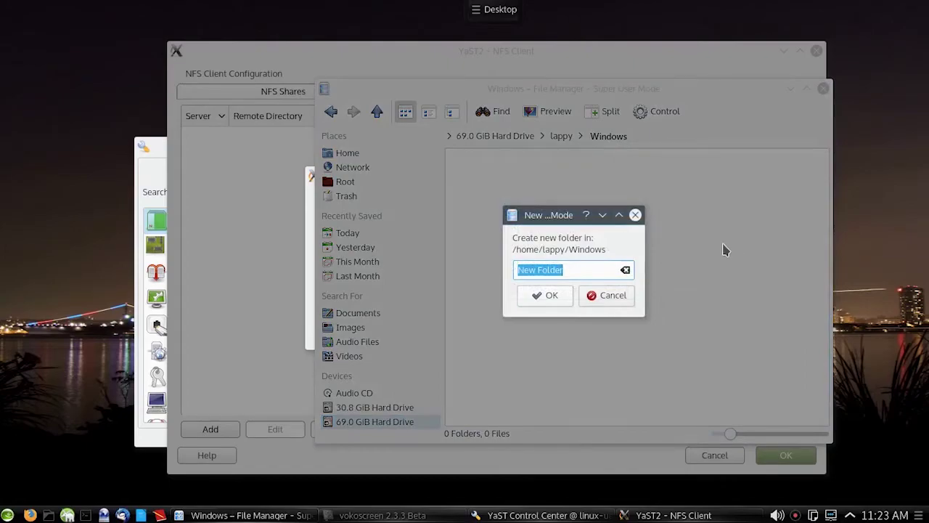
pyautogui.write('sde')
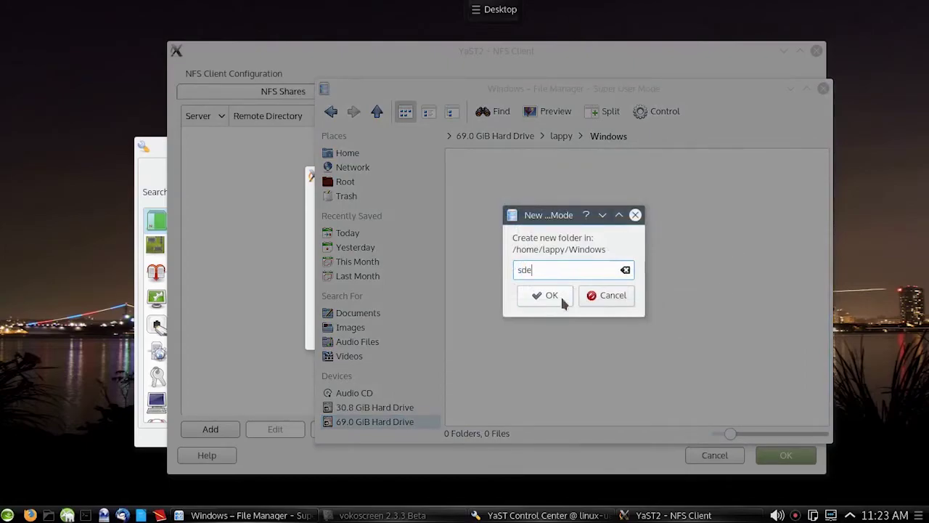
pyautogui.click(553, 296)
# Create a second new folder named sdb alongside sde
pyautogui.rightClick(525, 254)
pyautogui.moveTo(553, 267)
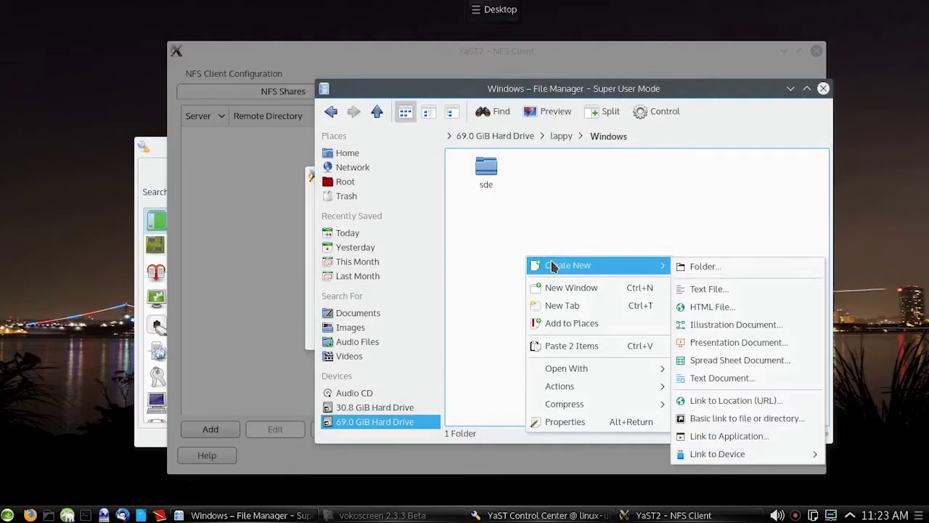
pyautogui.click(690, 267)
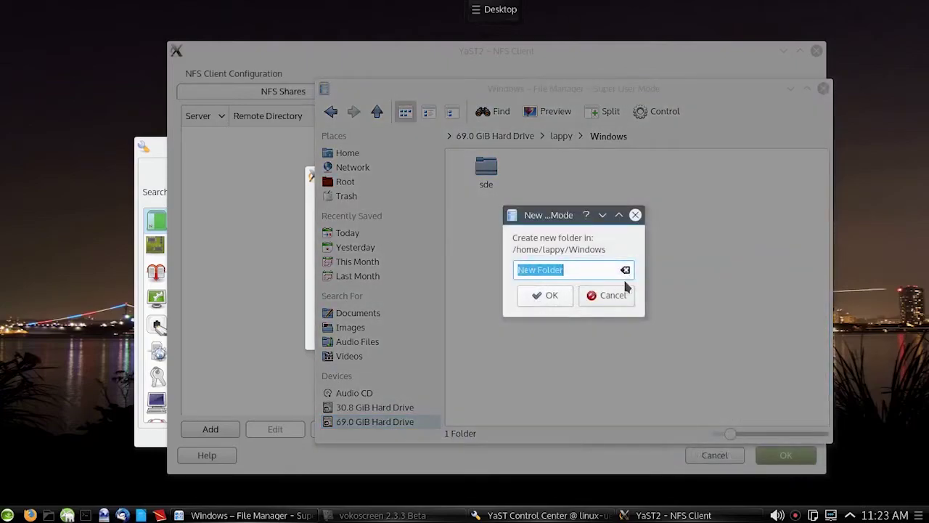
pyautogui.write('sdb')
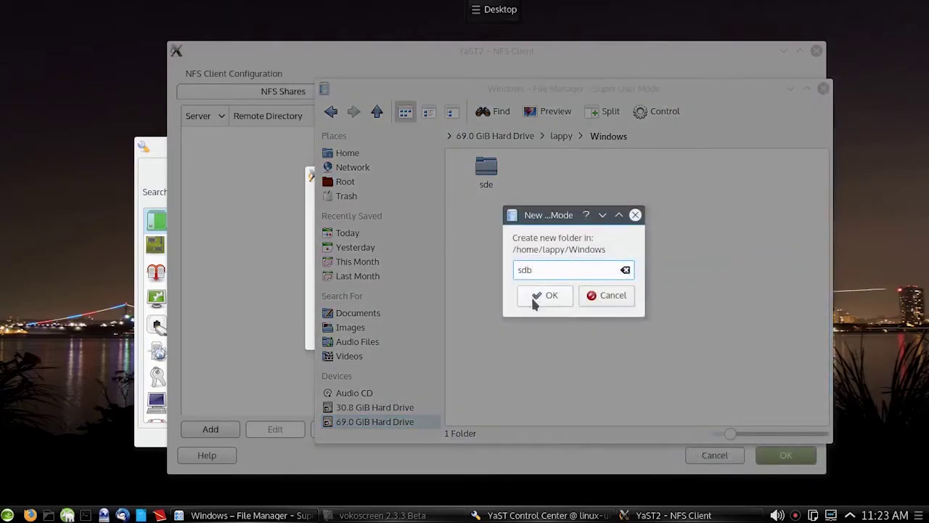
pyautogui.click(534, 295)
pyautogui.rightClick(484, 186)
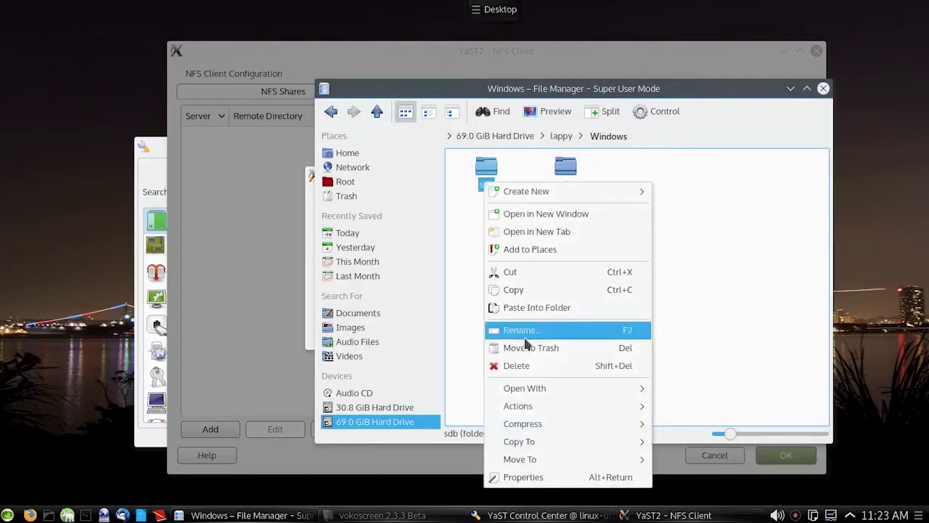
# Set sdb's owner to the user's account, group to users, group access Can View & Modify Content
pyautogui.click(512, 475)
pyautogui.click(511, 119)
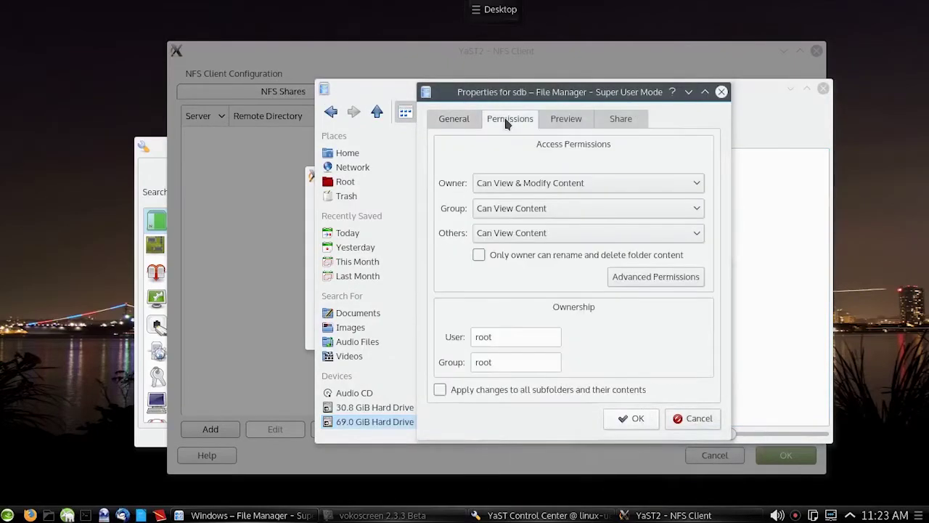
pyautogui.click(509, 338)
pyautogui.press('BackSpace')
pyautogui.press('BackSpace')
pyautogui.press('BackSpace')
pyautogui.write('lappy')
pyautogui.press('Tab')
pyautogui.write('u')
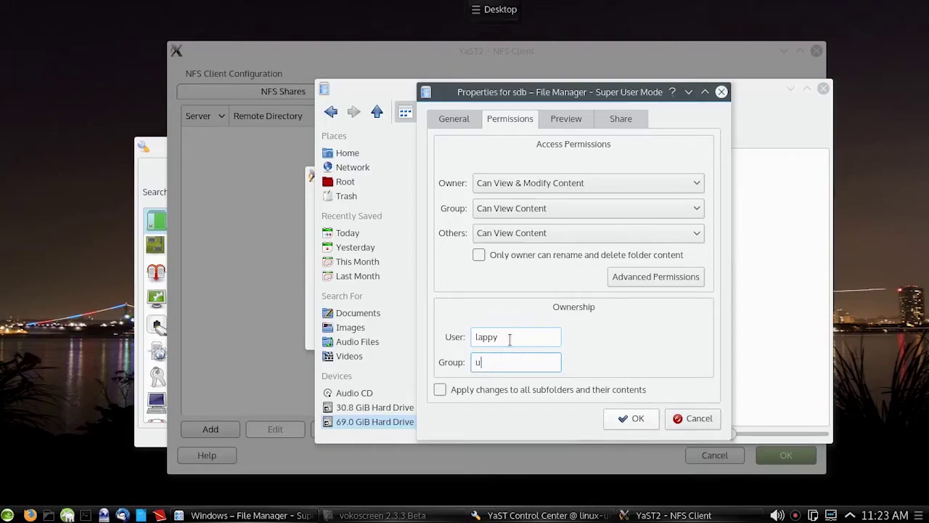
pyautogui.write('sers')
pyautogui.click(548, 206)
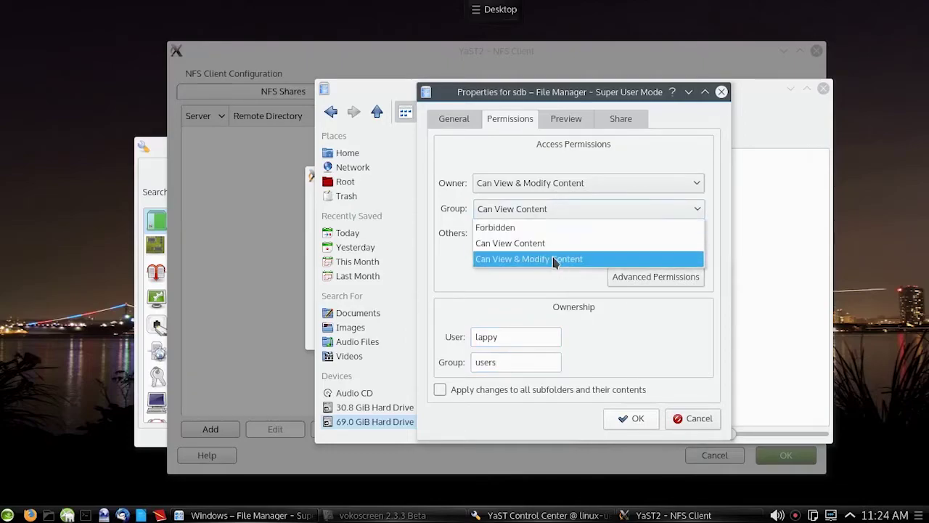
pyautogui.click(552, 259)
pyautogui.click(629, 418)
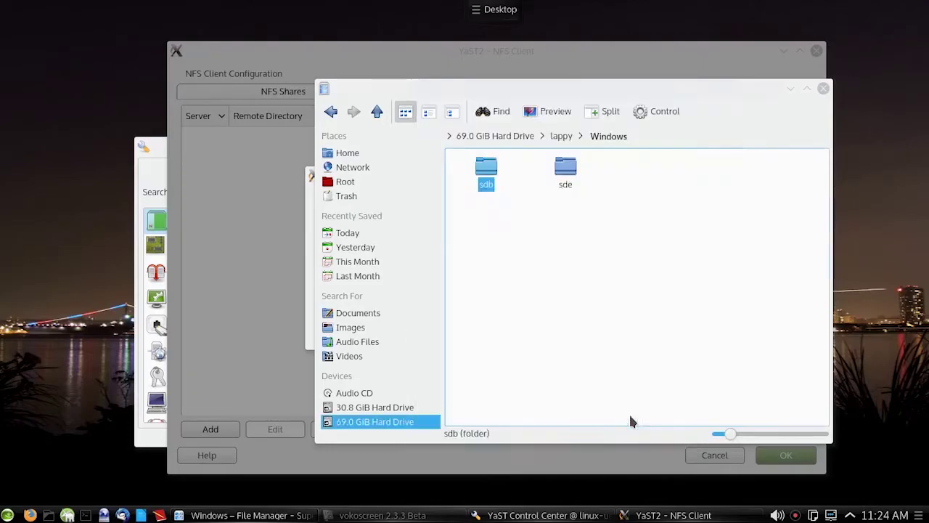
# Give sde group access Can View & Modify Content, owner the user's account, group users
pyautogui.rightClick(569, 180)
pyautogui.click(619, 476)
pyautogui.click(511, 119)
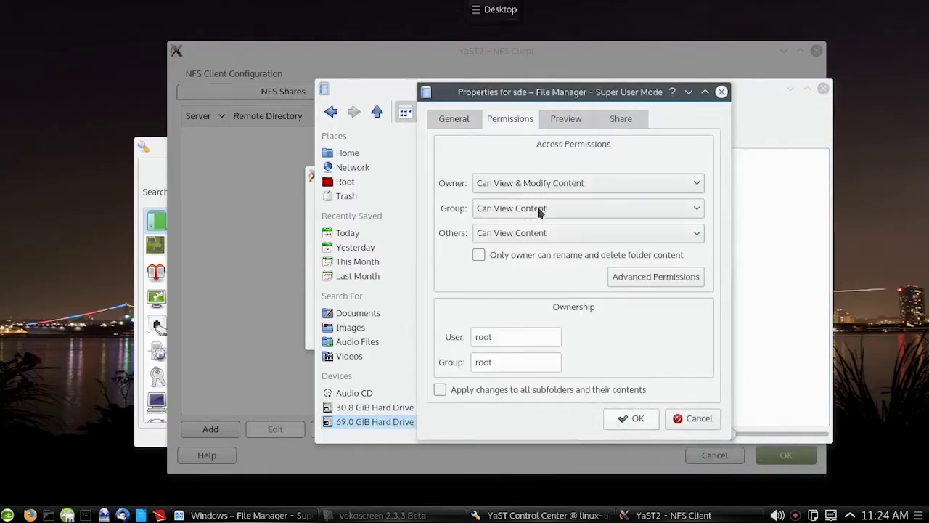
pyautogui.click(536, 211)
pyautogui.click(543, 259)
pyautogui.click(519, 336)
pyautogui.press('BackSpace')
pyautogui.press('BackSpace')
pyautogui.press('BackSpace')
pyautogui.press('BackSpace')
pyautogui.write('l')
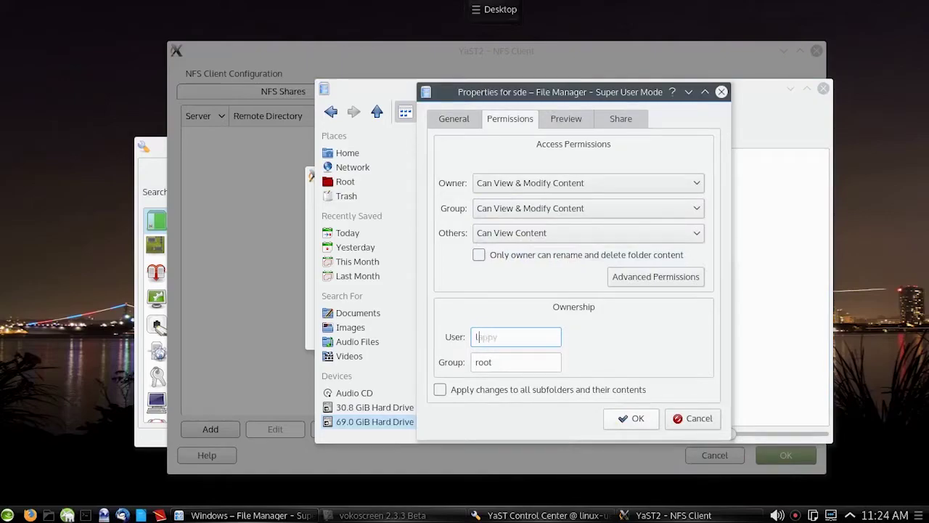
pyautogui.write('appy')
pyautogui.press('Tab')
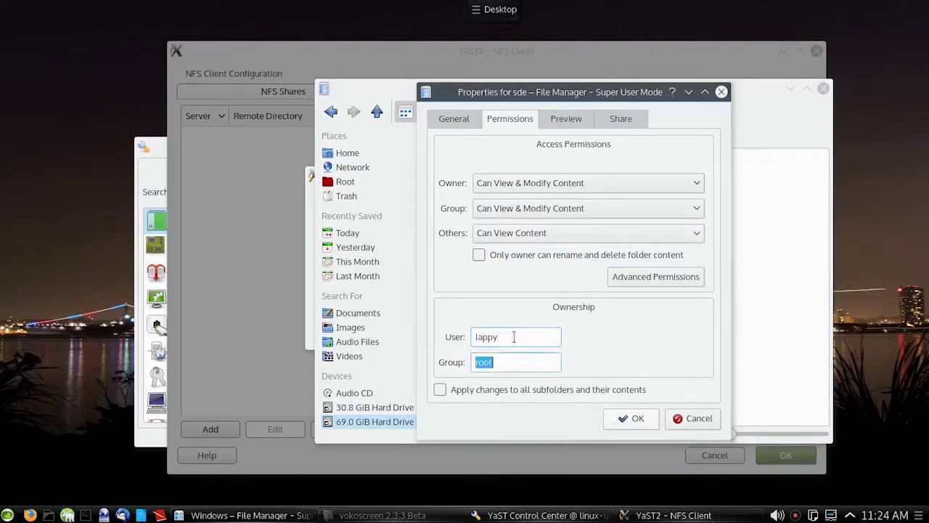
pyautogui.write('users')
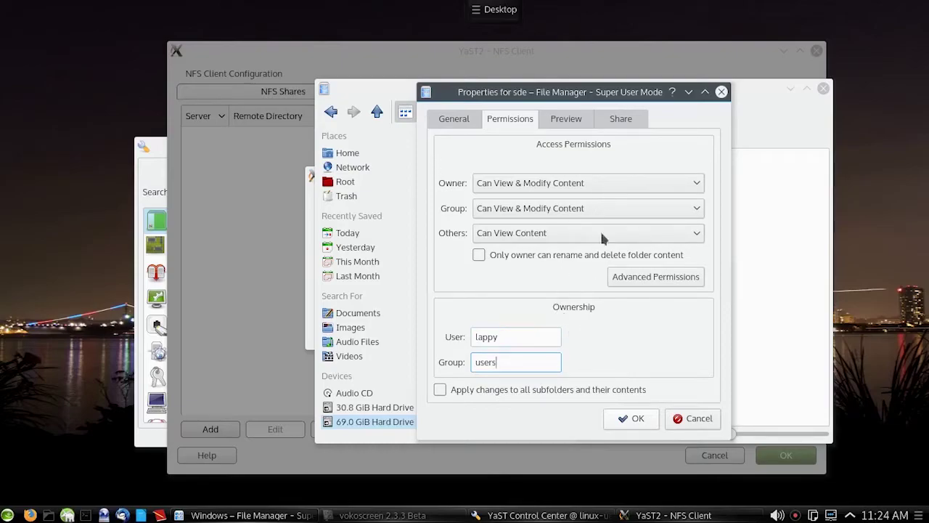
pyautogui.click(630, 418)
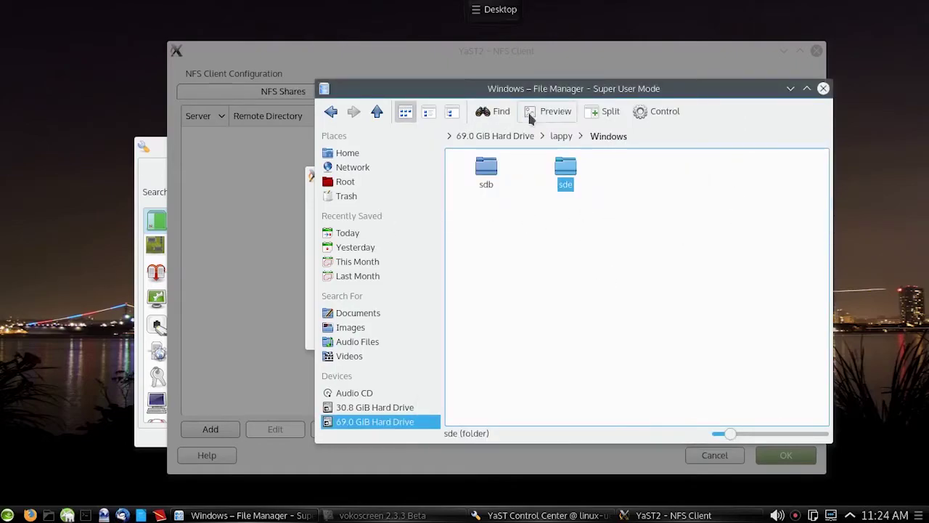
# Set the share's mount point to ~/Windows/sde, fixing the path typo, and confirm the share
pyautogui.click(339, 67)
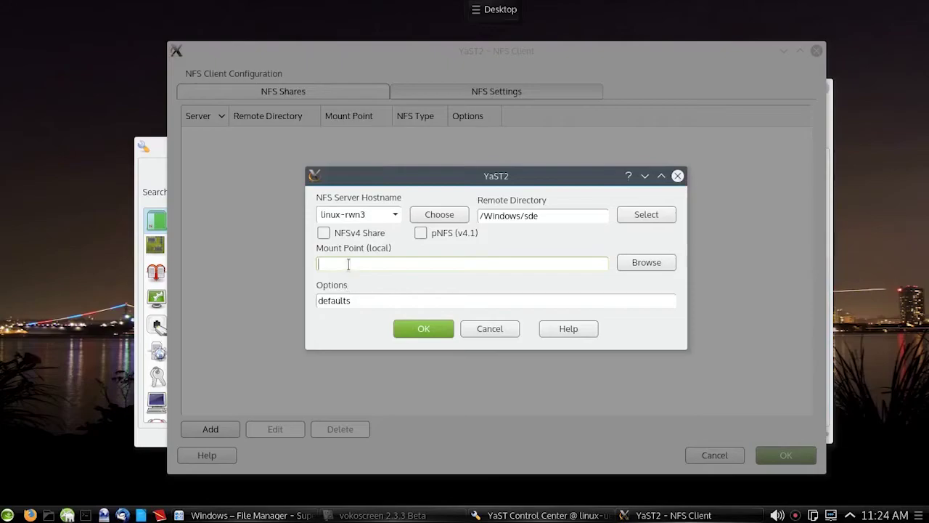
pyautogui.write('/home/appy/W')
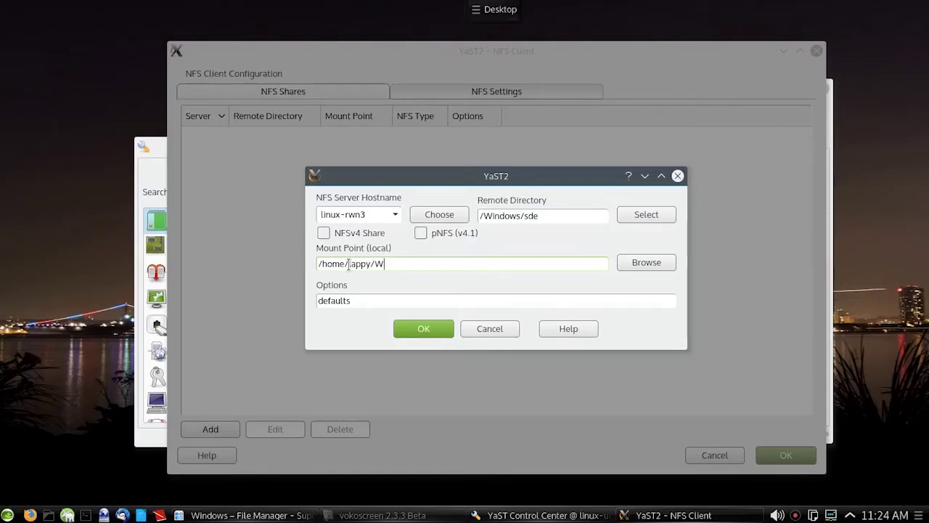
pyautogui.write('indows/sde')
pyautogui.click(348, 263)
pyautogui.write('l')
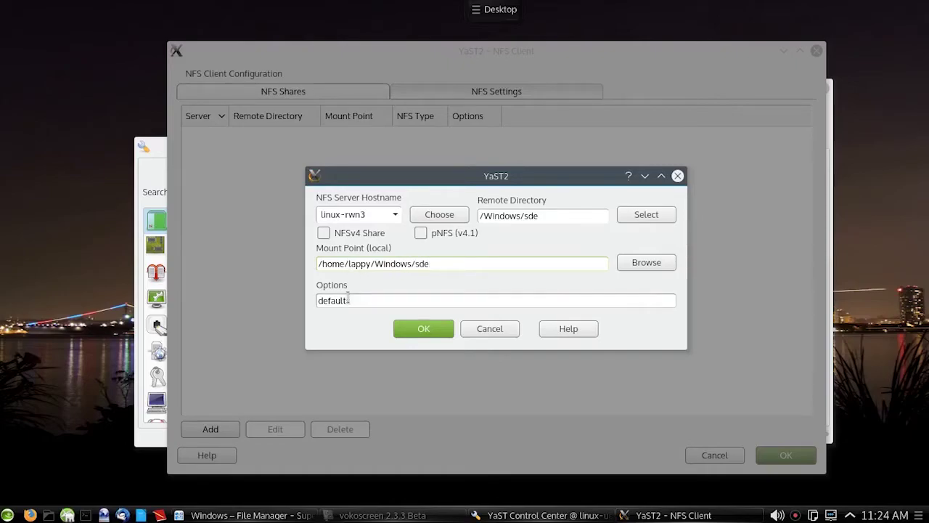
pyautogui.click(425, 330)
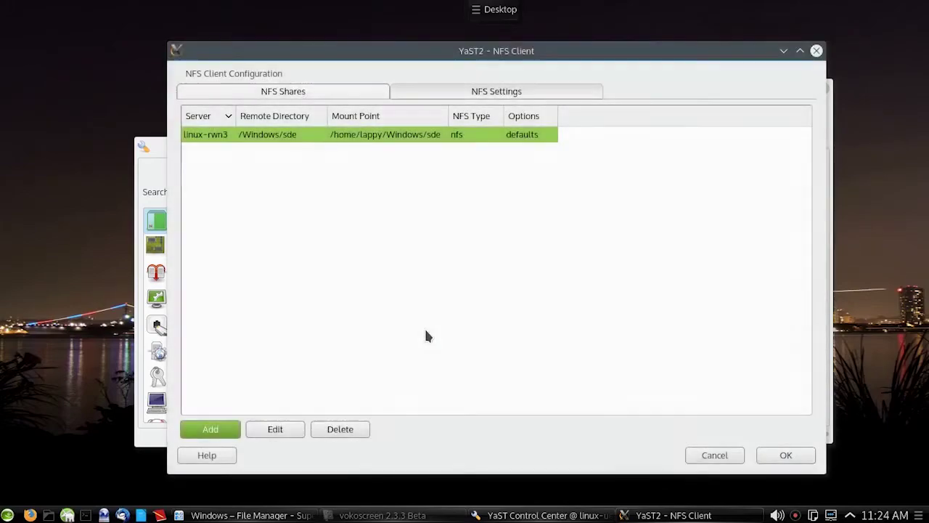
pyautogui.click(210, 426)
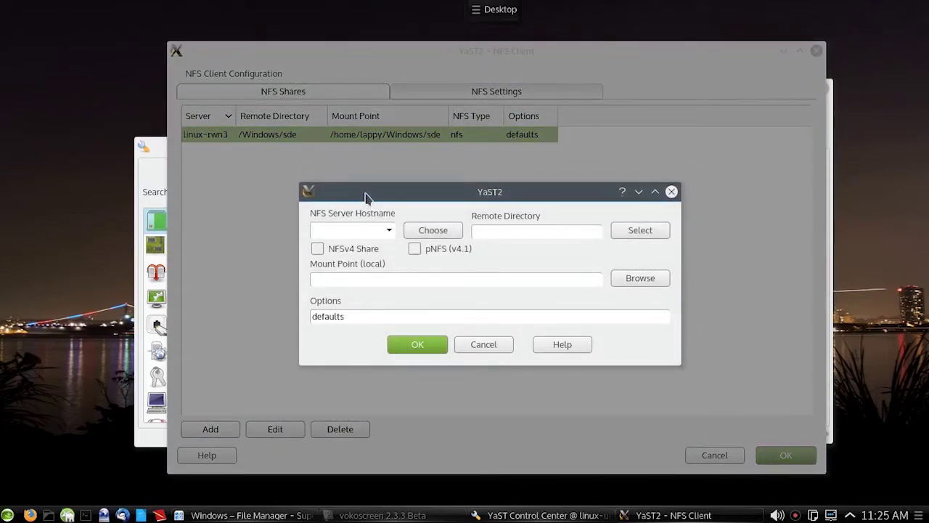
# Enter linux-rwn3 as server and list its exports, /Windows/sde and /Windows/sdb
pyautogui.write('linux')
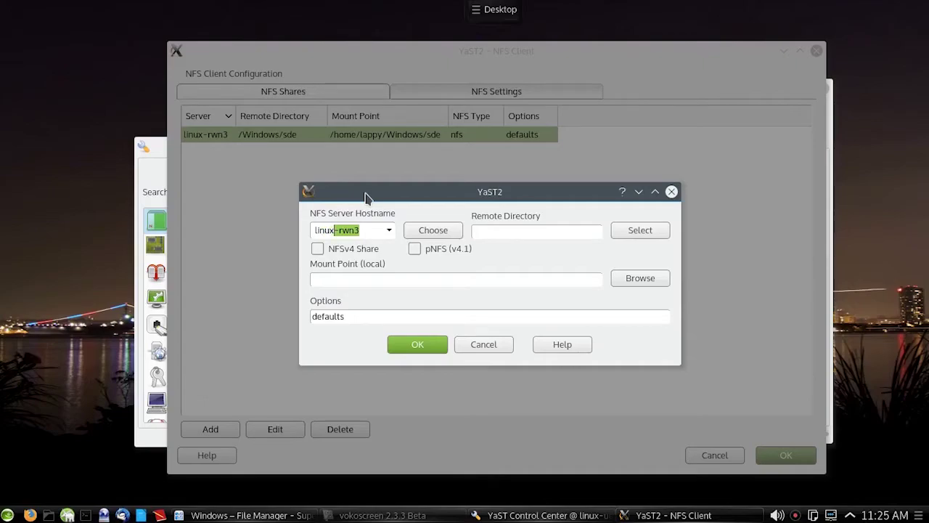
pyautogui.write('-rwn')
pyautogui.click(374, 224)
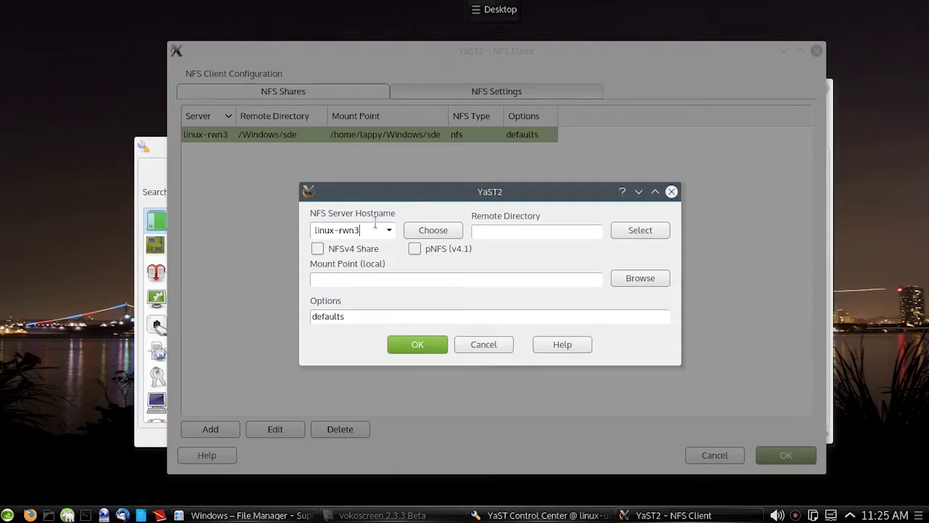
pyautogui.click(487, 230)
pyautogui.click(640, 230)
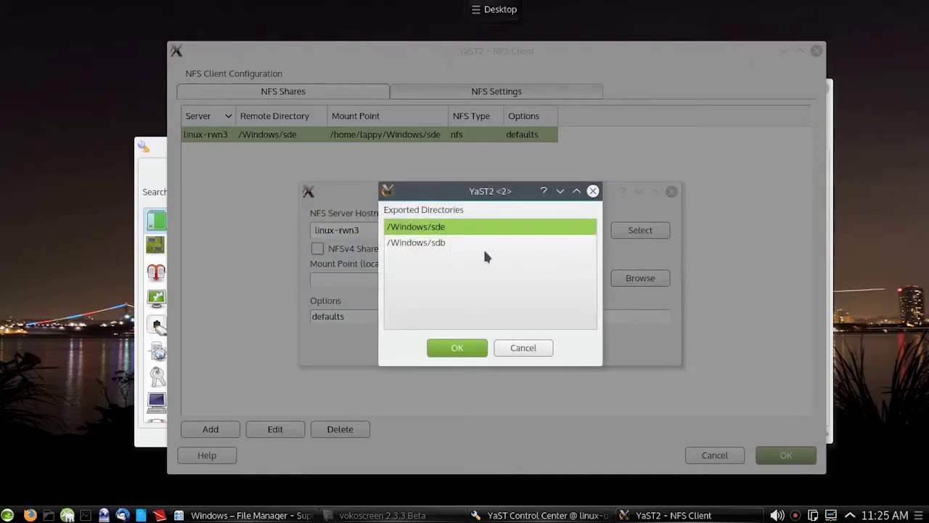
# Add linux-rwn3's /Windows/sdb export with mount point /home/lappy/Windows/sdb to the shares list
pyautogui.click(428, 243)
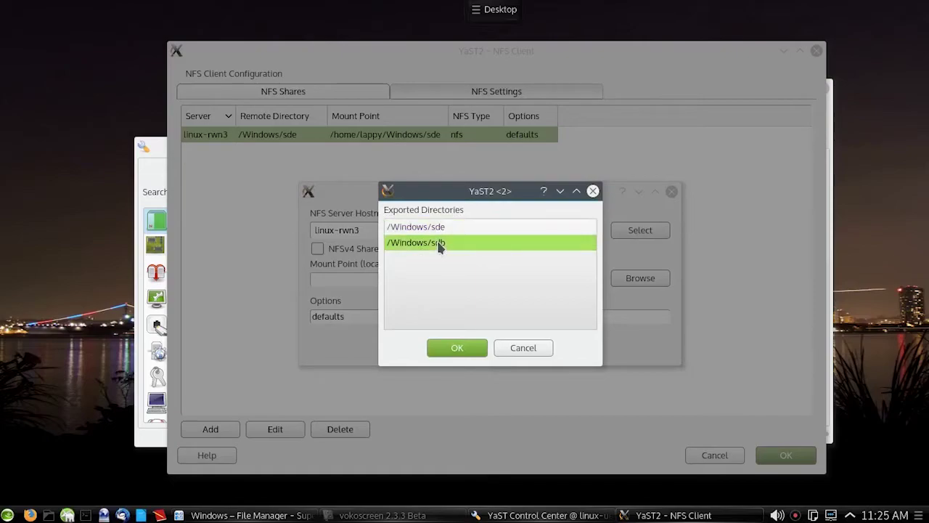
pyautogui.click(447, 350)
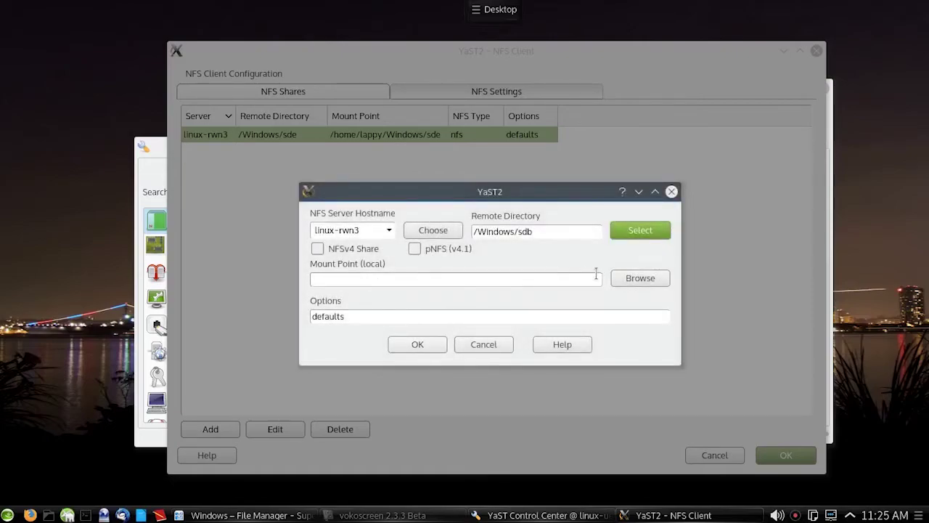
pyautogui.click(524, 281)
pyautogui.write('/')
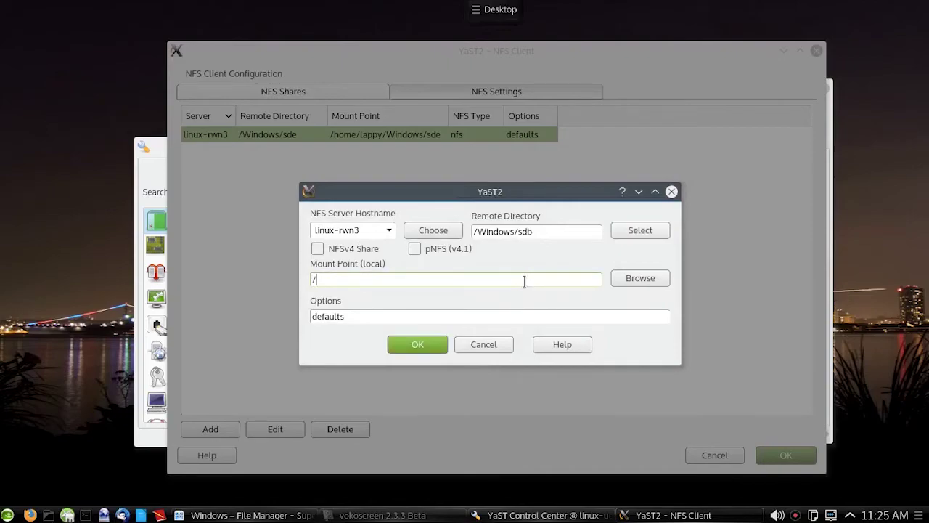
pyautogui.write('home/lappy/Windo')
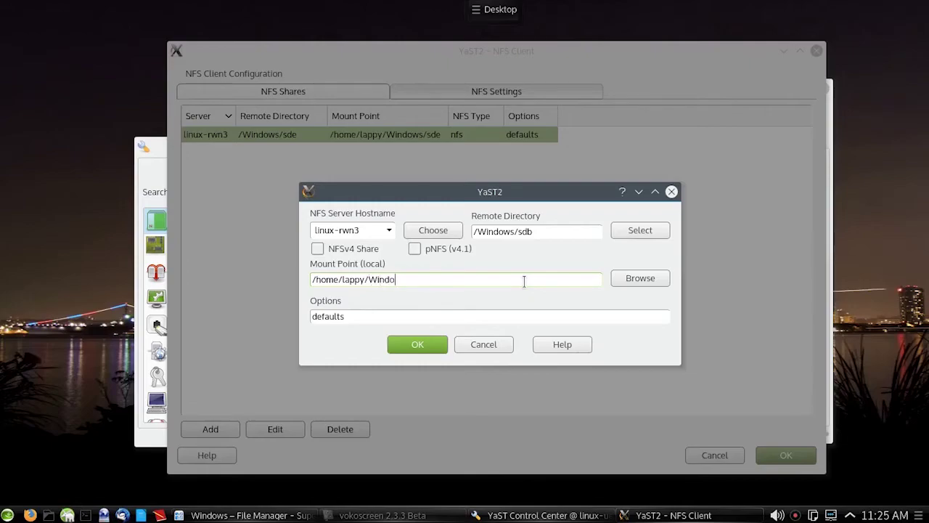
pyautogui.write('ws/sdb')
pyautogui.click(425, 346)
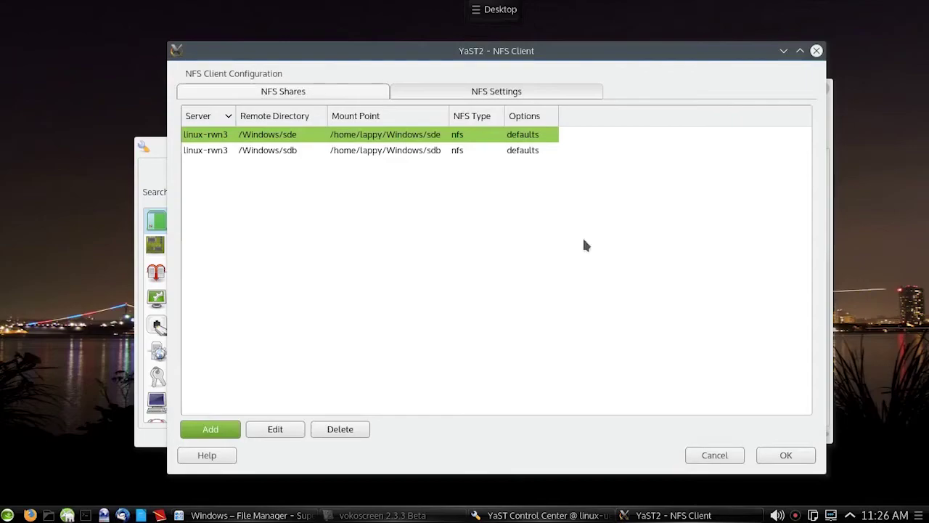
# Enable Open Port in Firewall under NFS Settings and save the NFS client configuration
pyautogui.click(525, 93)
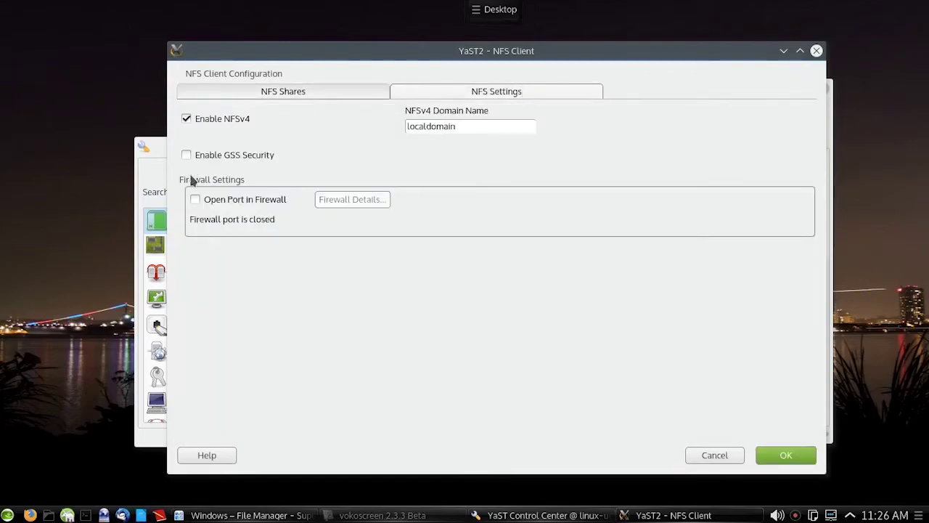
pyautogui.click(195, 201)
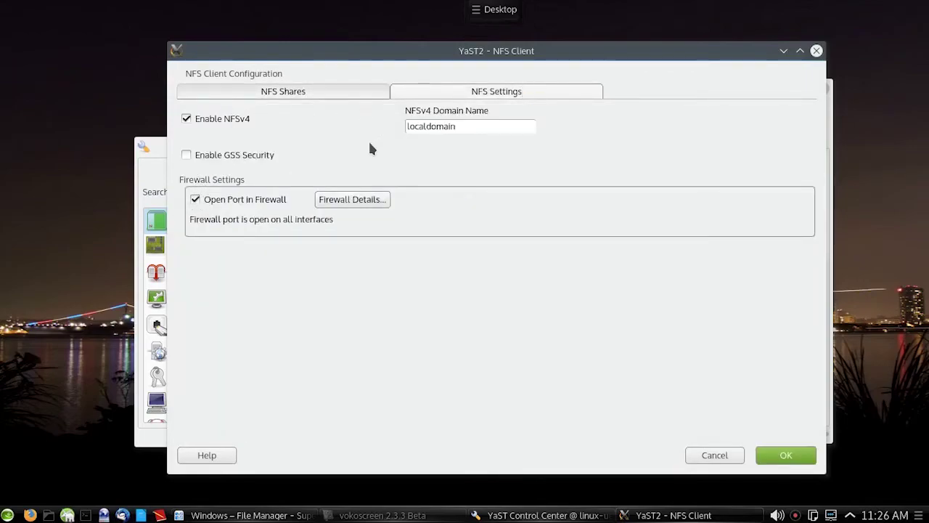
pyautogui.click(294, 95)
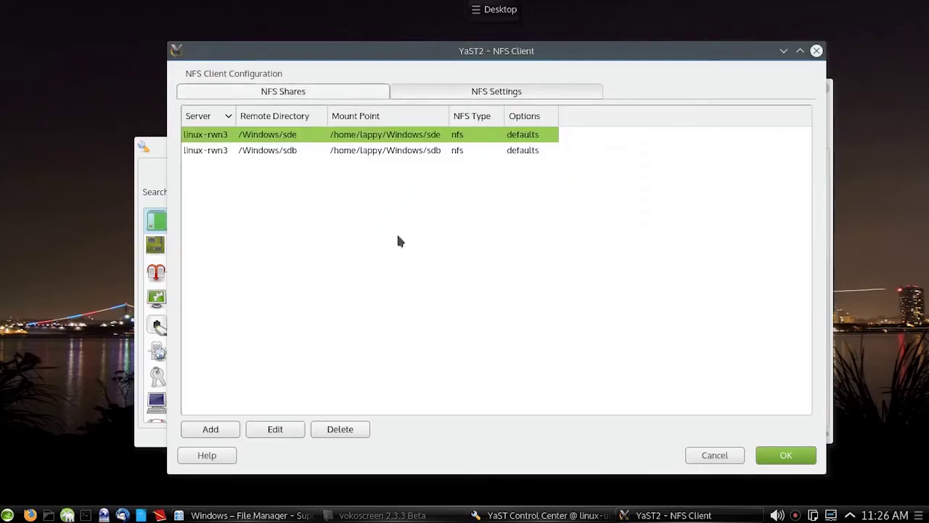
pyautogui.click(785, 455)
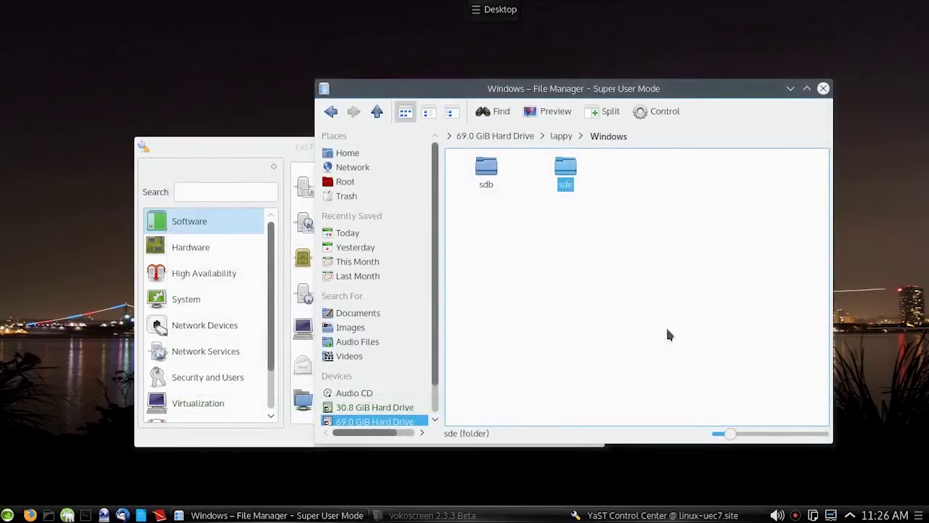
# Browse the mounted sdb (7 folders) and sde (18 files) folders, then close Dolphin
pyautogui.doubleClick(486, 174)
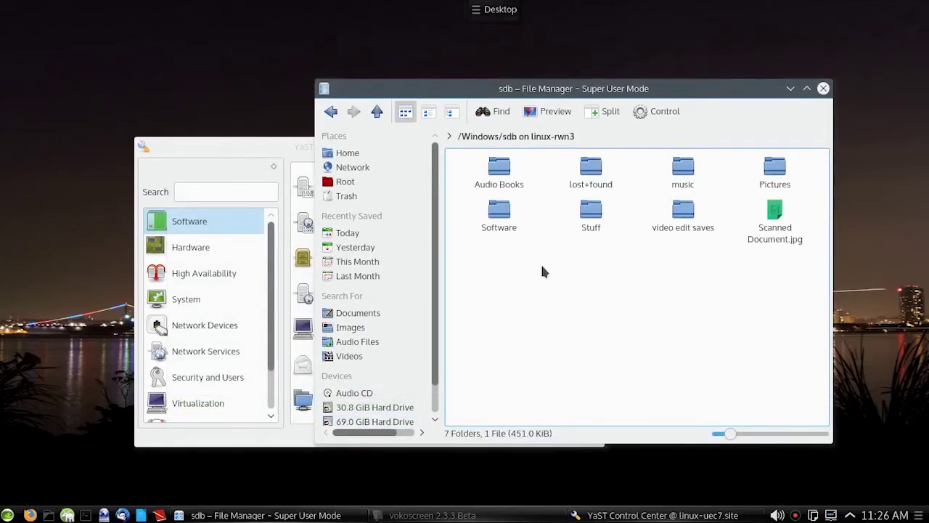
pyautogui.click(331, 116)
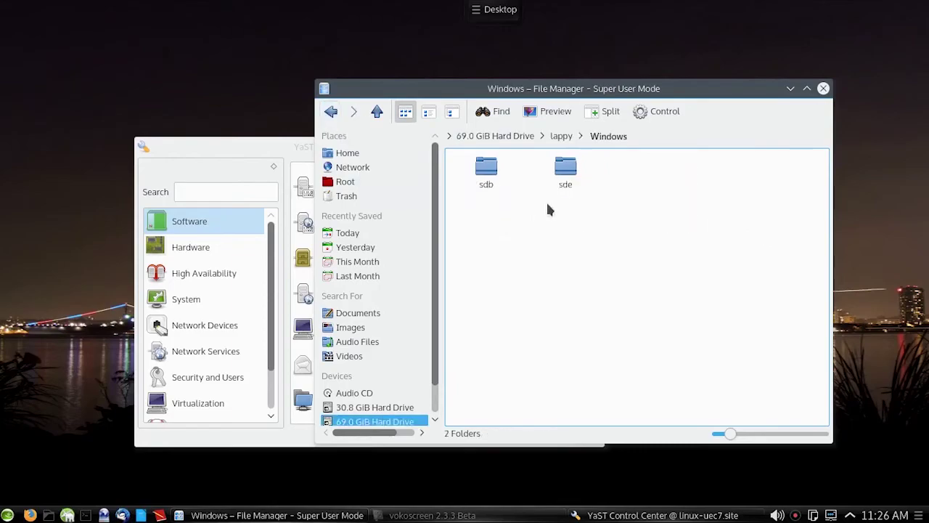
pyautogui.doubleClick(562, 183)
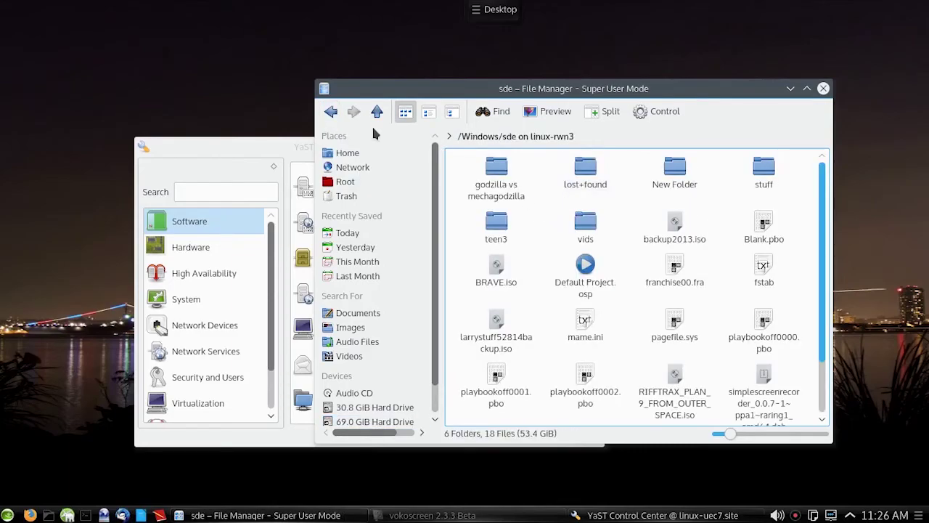
pyautogui.click(331, 111)
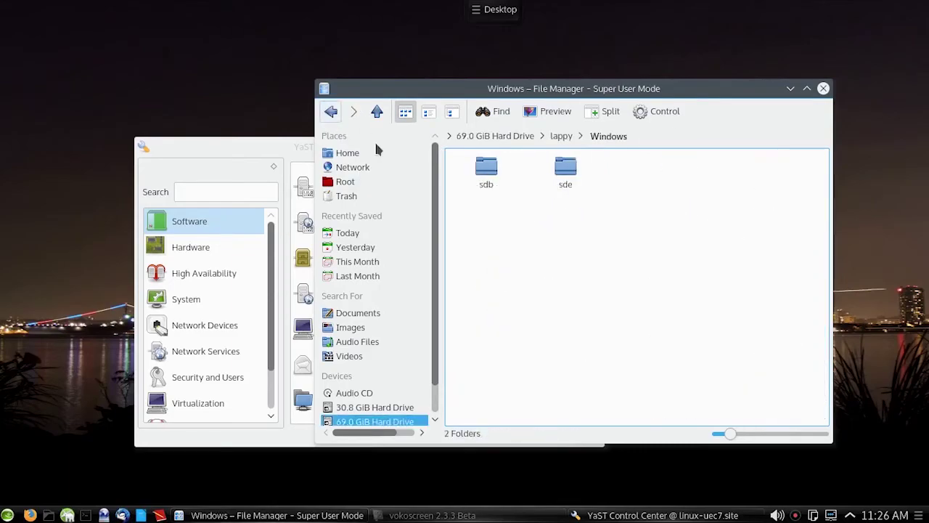
pyautogui.click(825, 90)
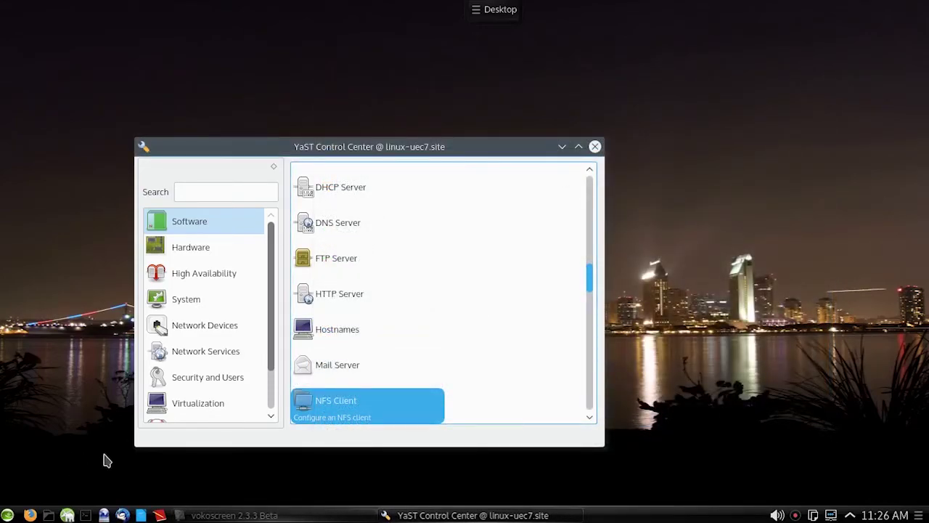
# Open Windows > sdb in Dolphin and confirm Create New is unavailable there
pyautogui.click(49, 516)
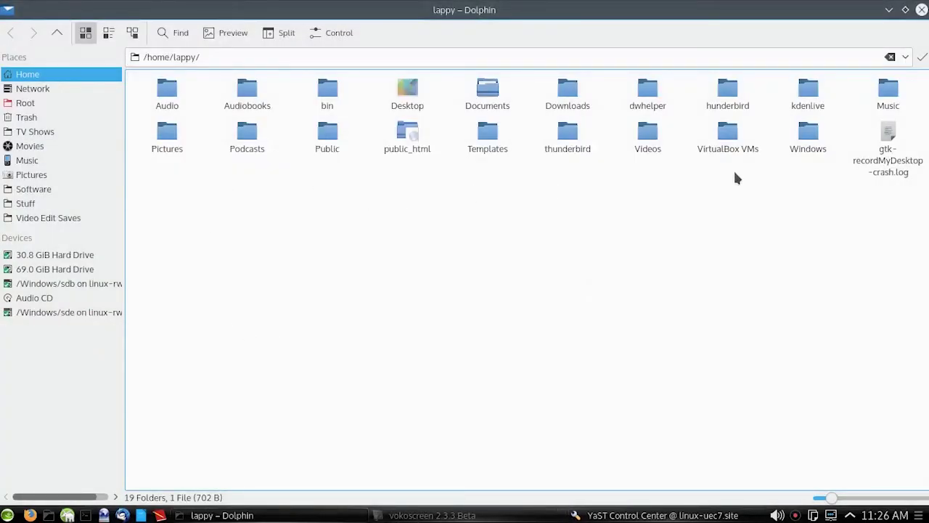
pyautogui.click(806, 149)
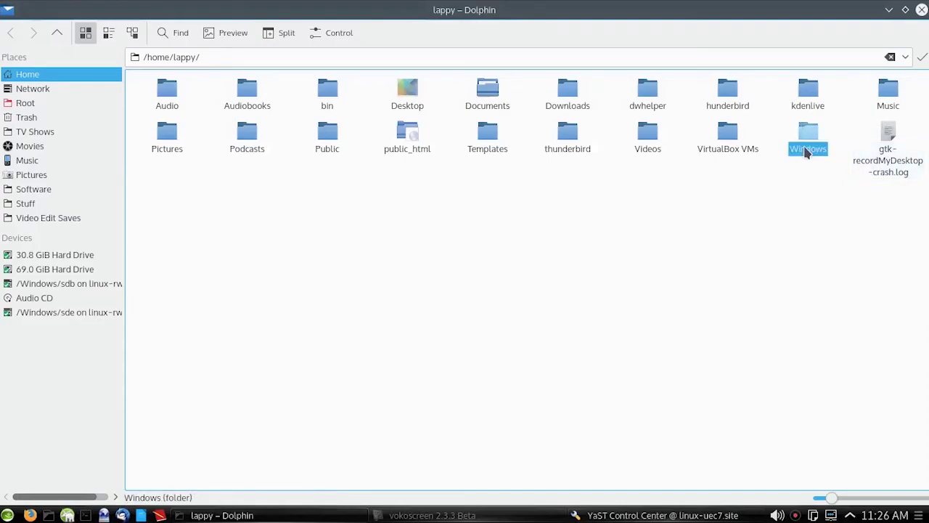
pyautogui.click(166, 96)
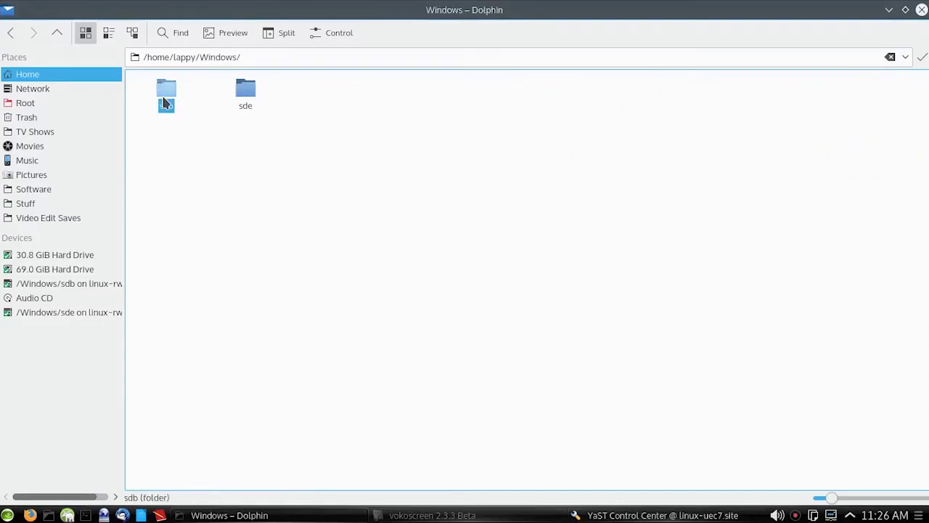
pyautogui.rightClick(418, 193)
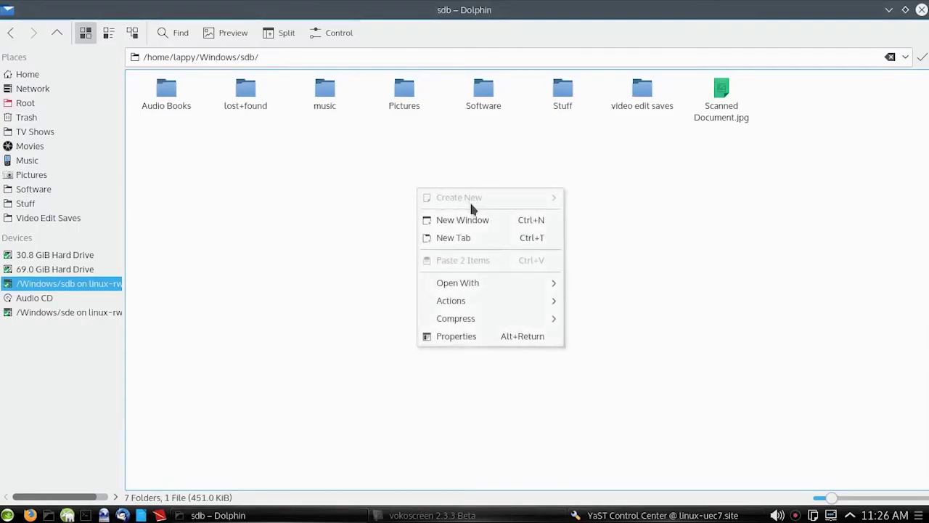
pyautogui.click(606, 151)
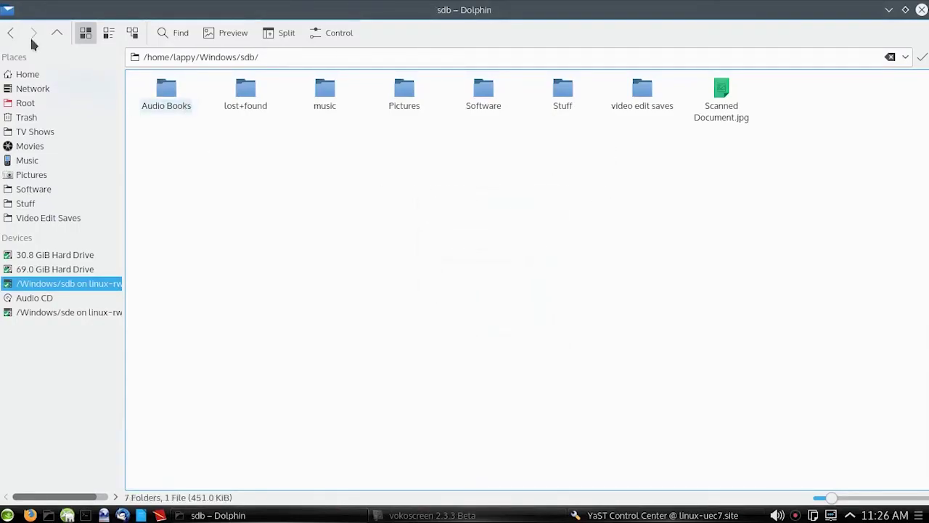
pyautogui.click(7, 34)
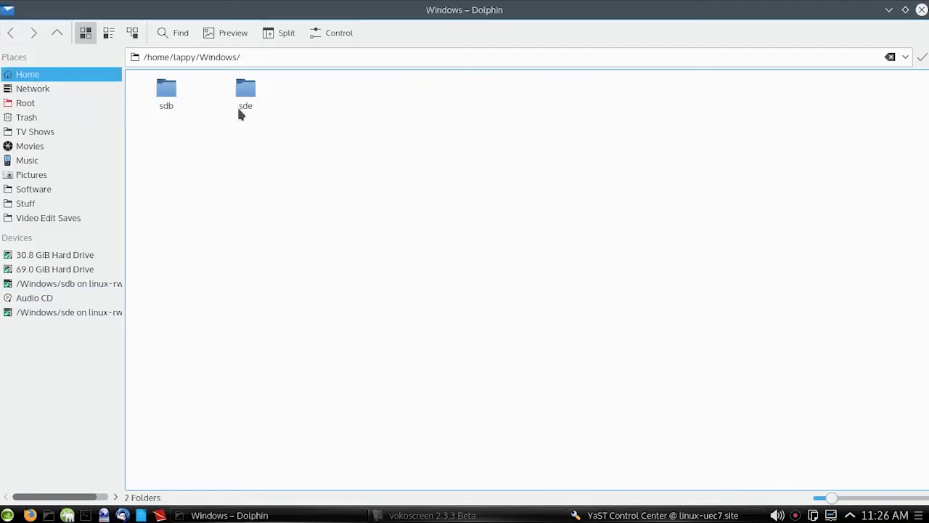
# Create 'New Folder 1' inside the sde share
pyautogui.click(246, 98)
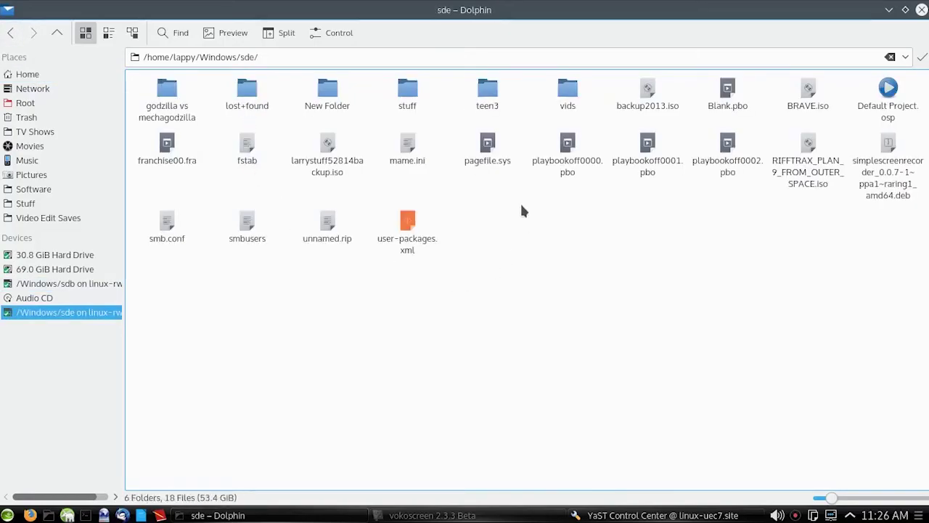
pyautogui.rightClick(520, 203)
pyautogui.moveTo(608, 216)
pyautogui.click(713, 216)
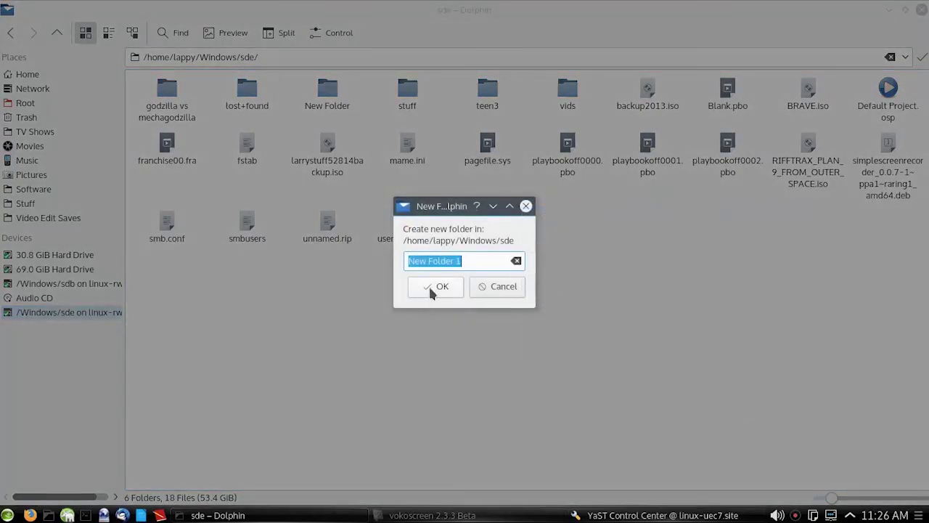
pyautogui.click(431, 287)
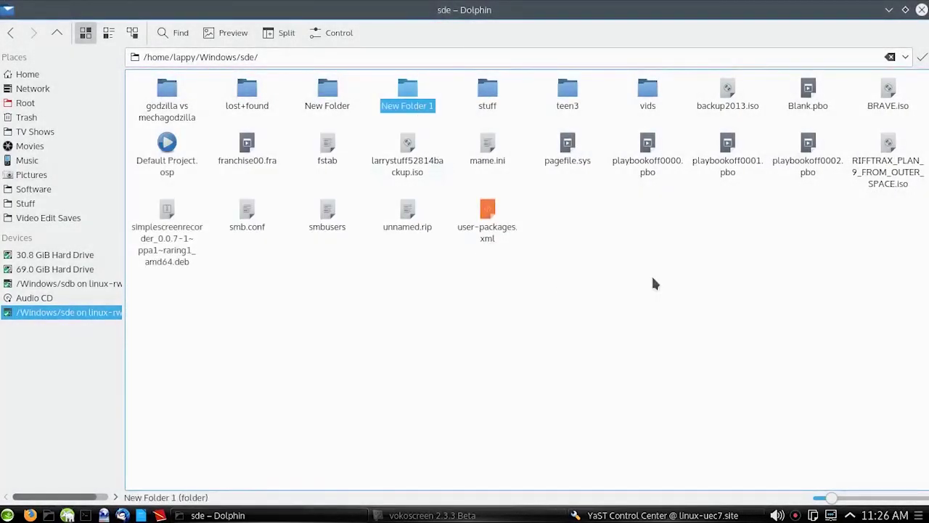